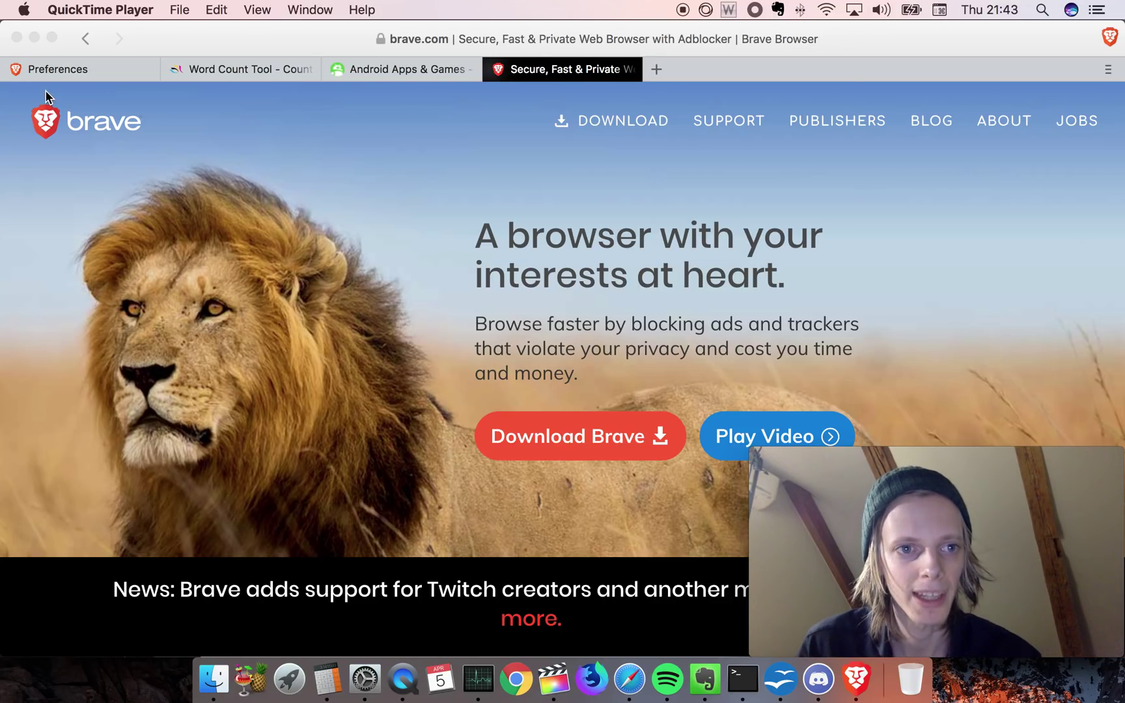
Bring Brave to the front and show the Preferences tab with the Brave Payments settings.
{"action": "key", "text": "super+Tab"}
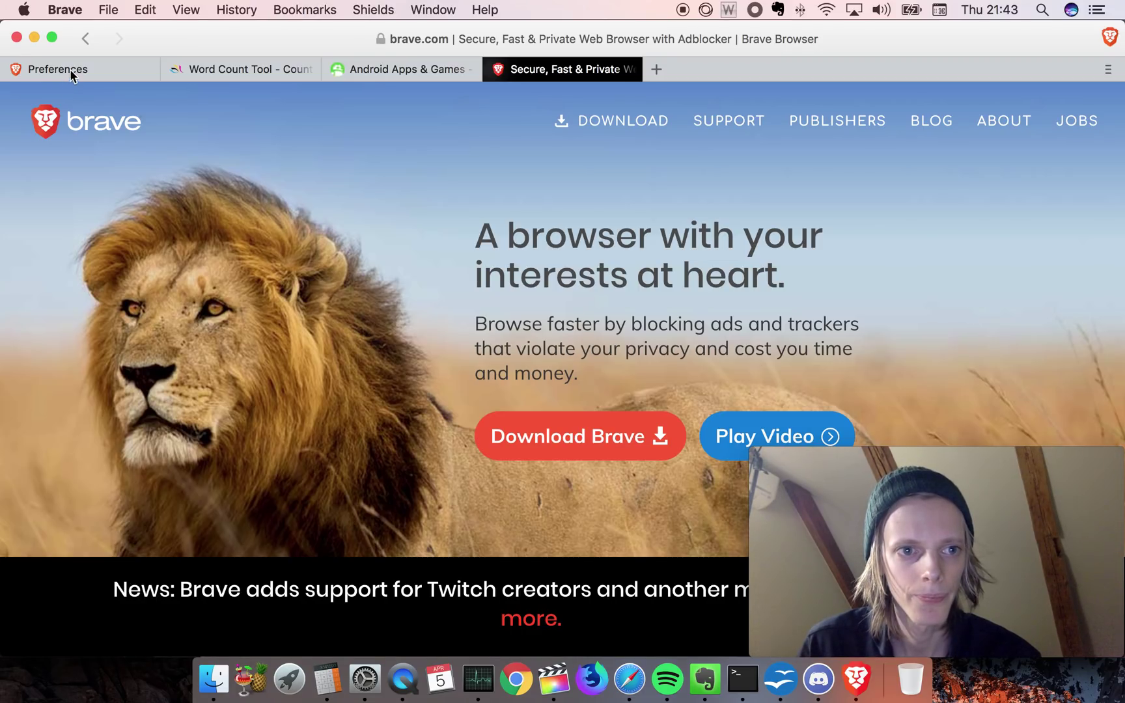
{"action": "left_click", "coordinate": [82, 68]}
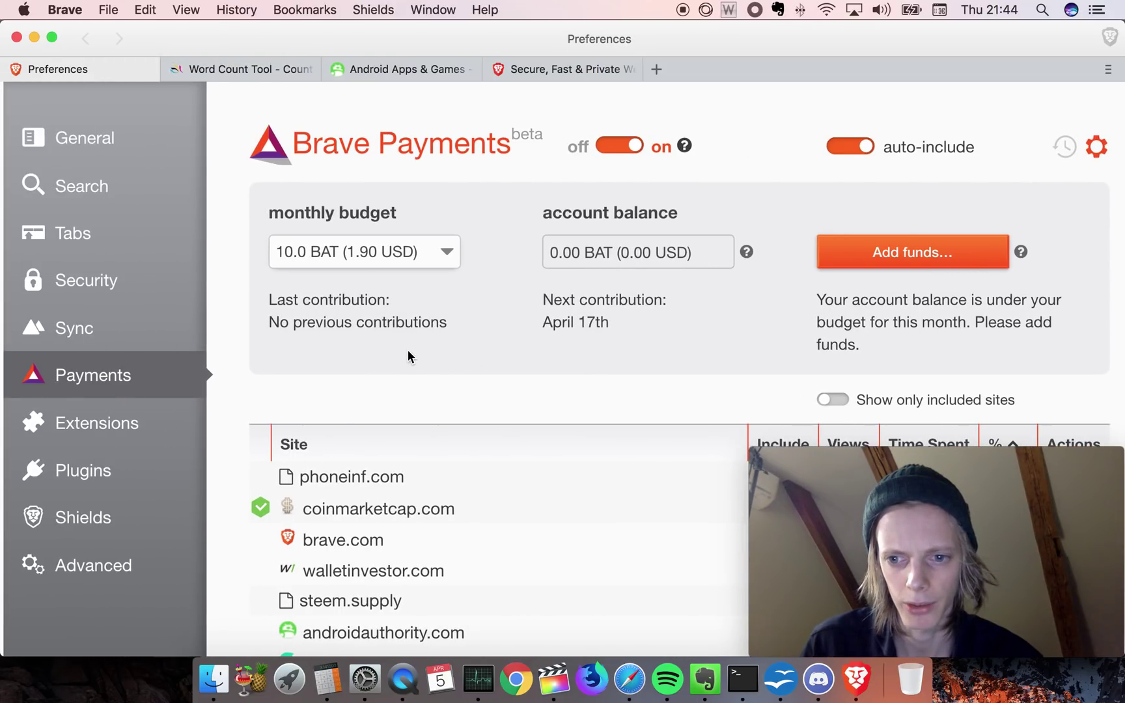
{"action": "mouse_move", "coordinate": [765, 461]}
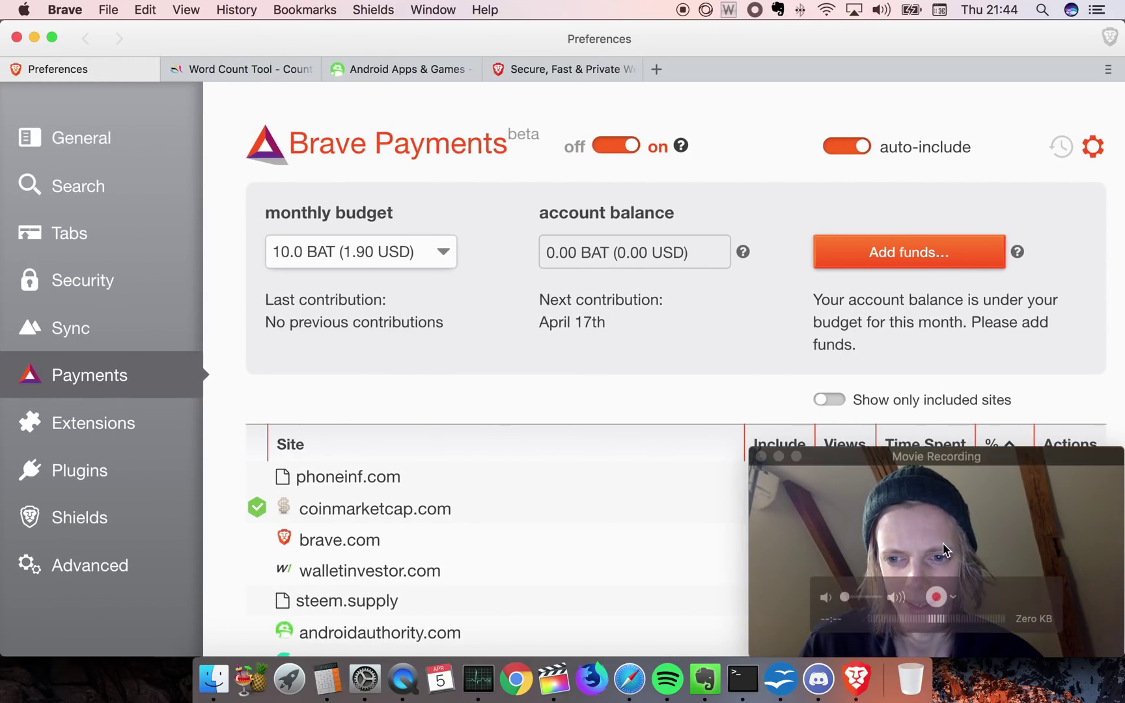
{"action": "left_click", "coordinate": [761, 457]}
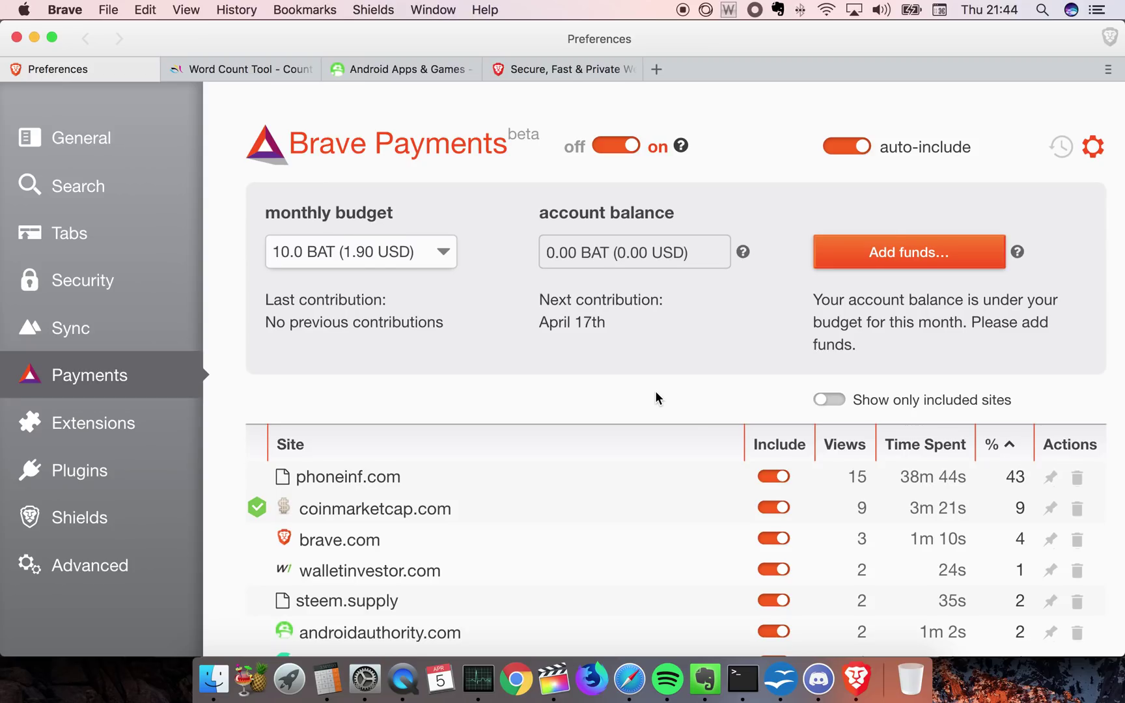
{"action": "scroll", "coordinate": [655, 390], "scroll_direction": "down", "scroll_amount": 3}
{"action": "scroll", "coordinate": [655, 390], "scroll_direction": "up", "scroll_amount": 1}
{"action": "scroll", "coordinate": [656, 394], "scroll_direction": "up", "scroll_amount": 3}
{"action": "scroll", "coordinate": [652, 334], "scroll_direction": "down", "scroll_amount": 3}
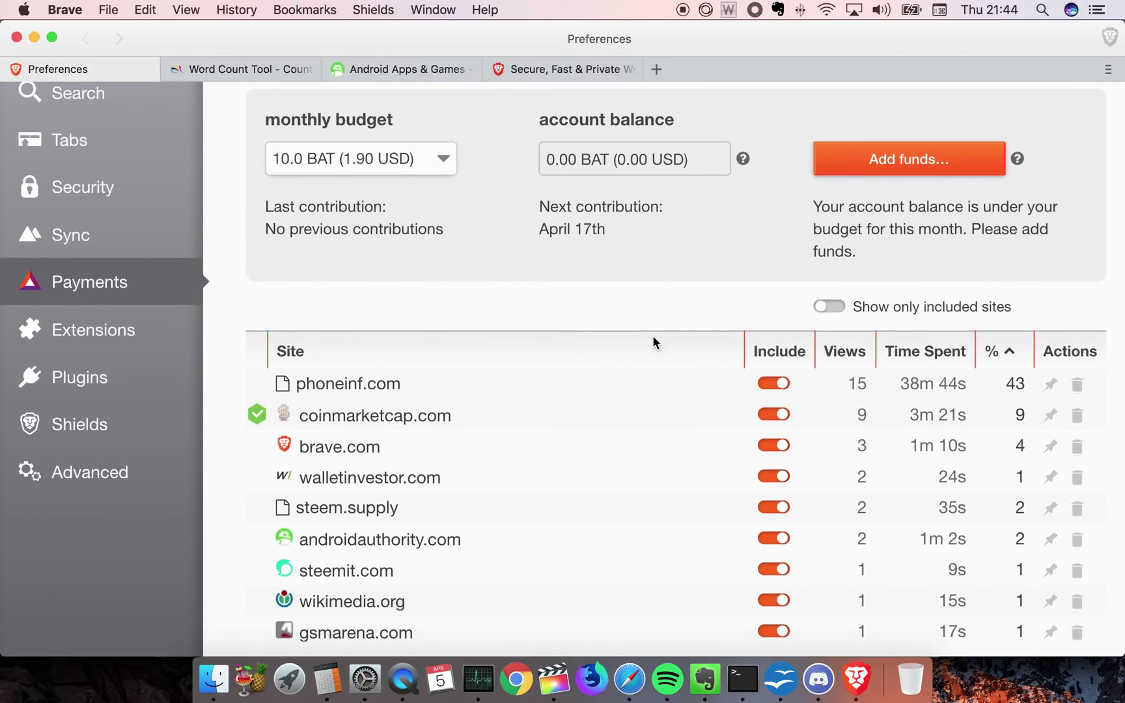
{"action": "scroll", "coordinate": [652, 334], "scroll_direction": "up", "scroll_amount": 3}
{"action": "scroll", "coordinate": [652, 335], "scroll_direction": "down", "scroll_amount": 5}
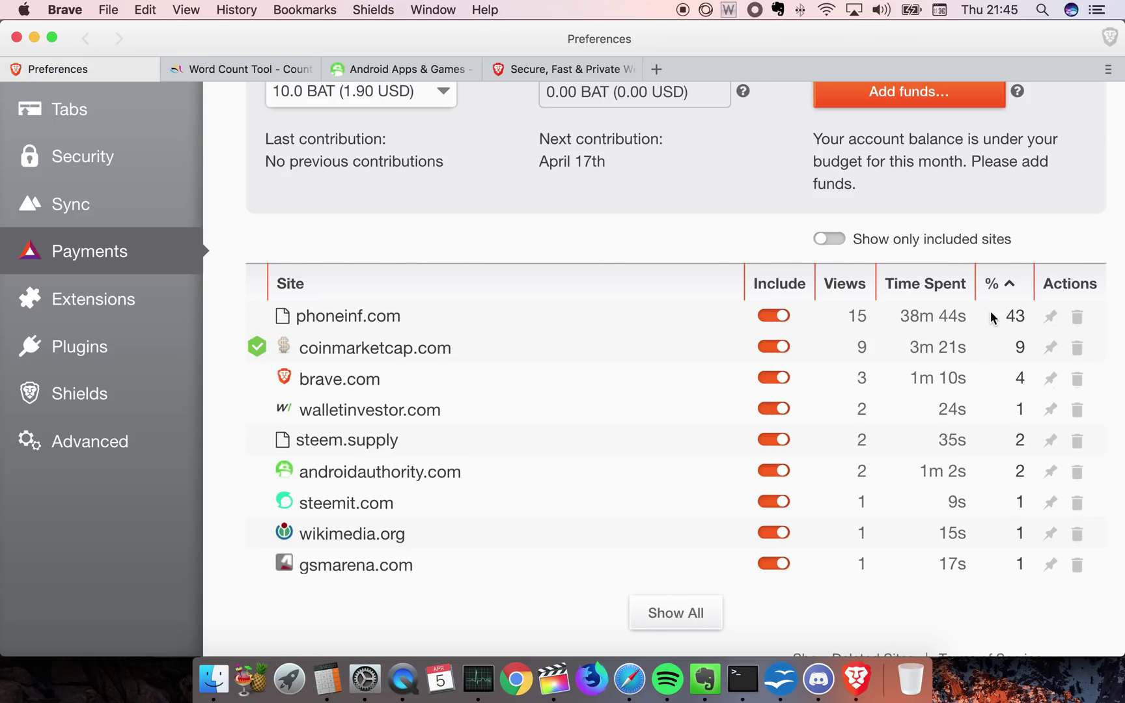
{"action": "scroll", "coordinate": [674, 207], "scroll_direction": "up", "scroll_amount": 2}
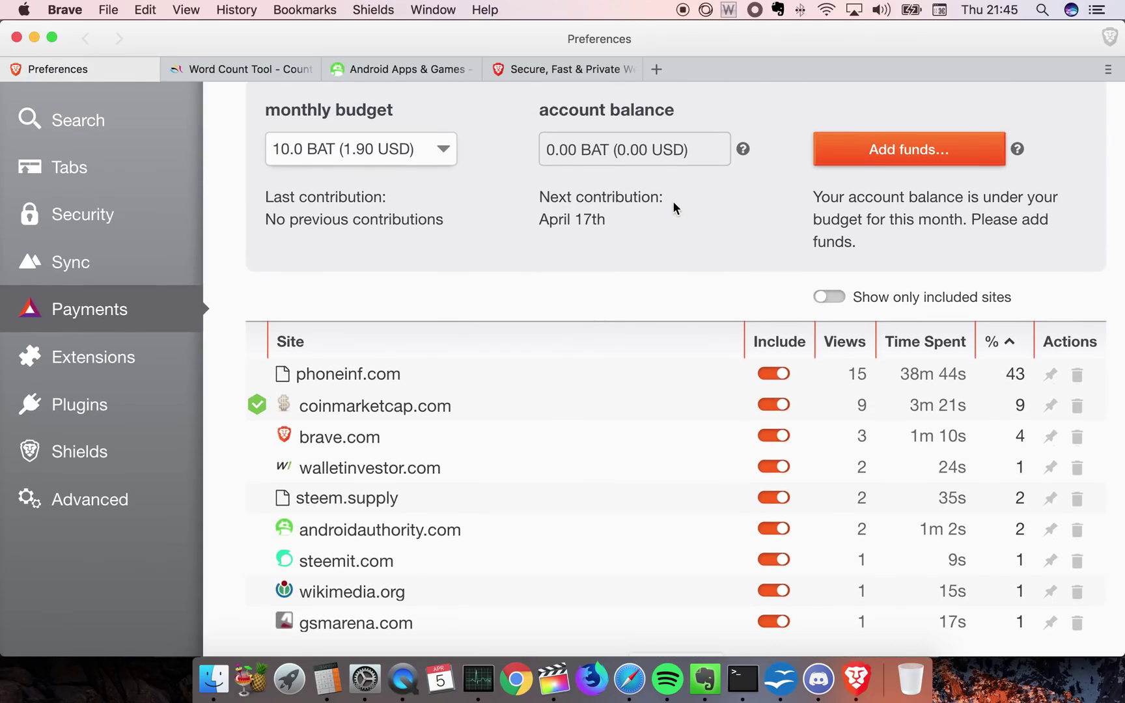
{"action": "scroll", "coordinate": [673, 201], "scroll_direction": "up", "scroll_amount": 2}
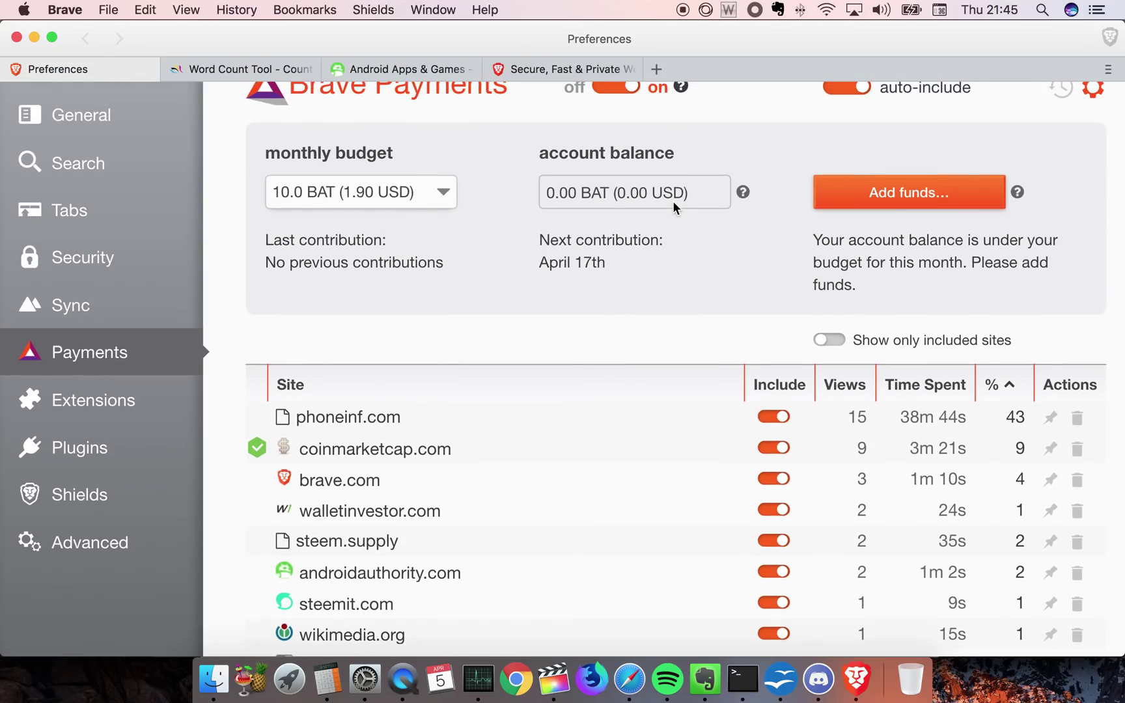
{"action": "scroll", "coordinate": [710, 268], "scroll_direction": "up", "scroll_amount": 2}
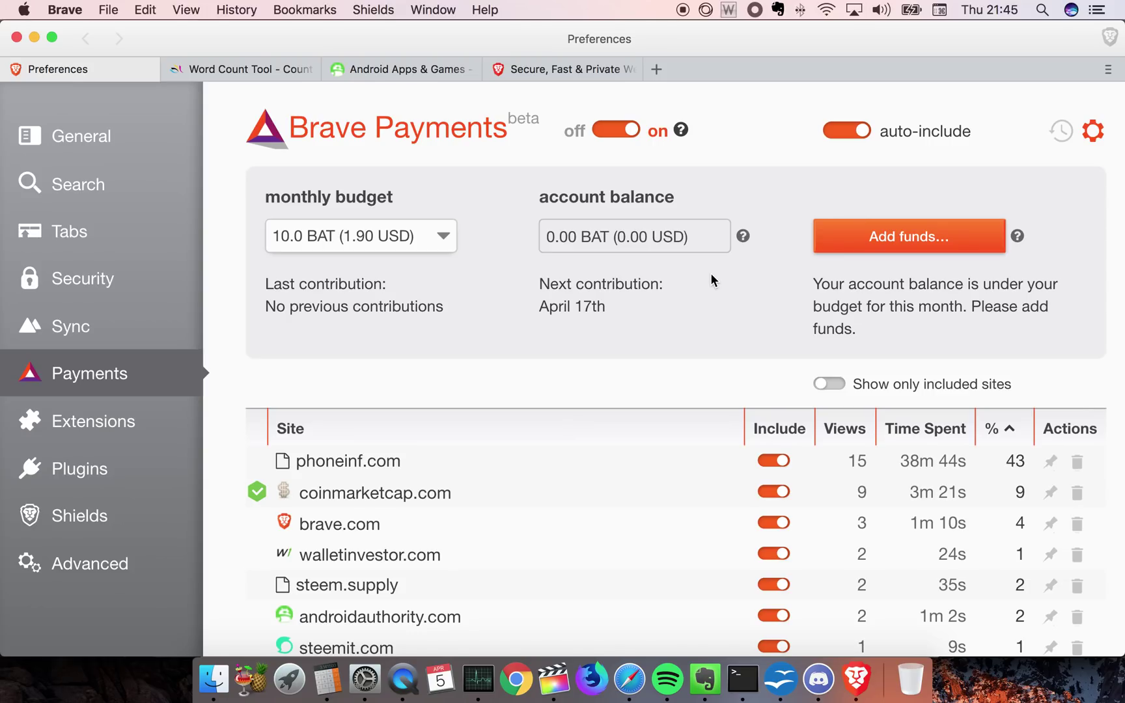
{"action": "left_click", "coordinate": [377, 240]}
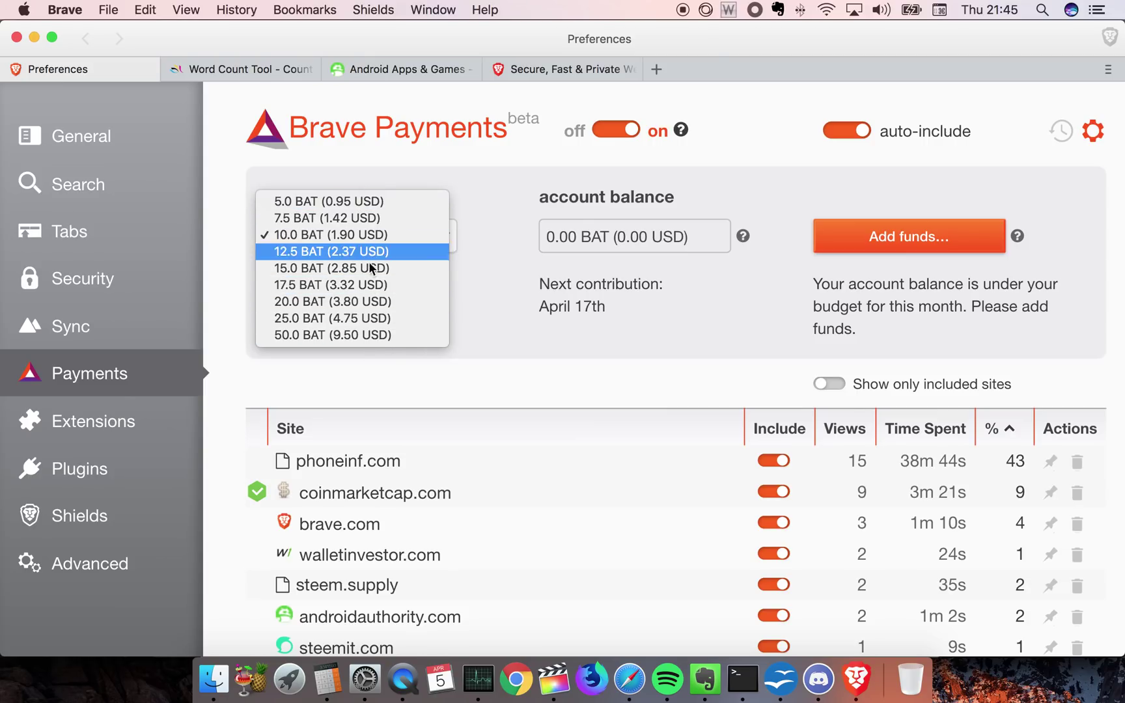
{"action": "left_click", "coordinate": [658, 336]}
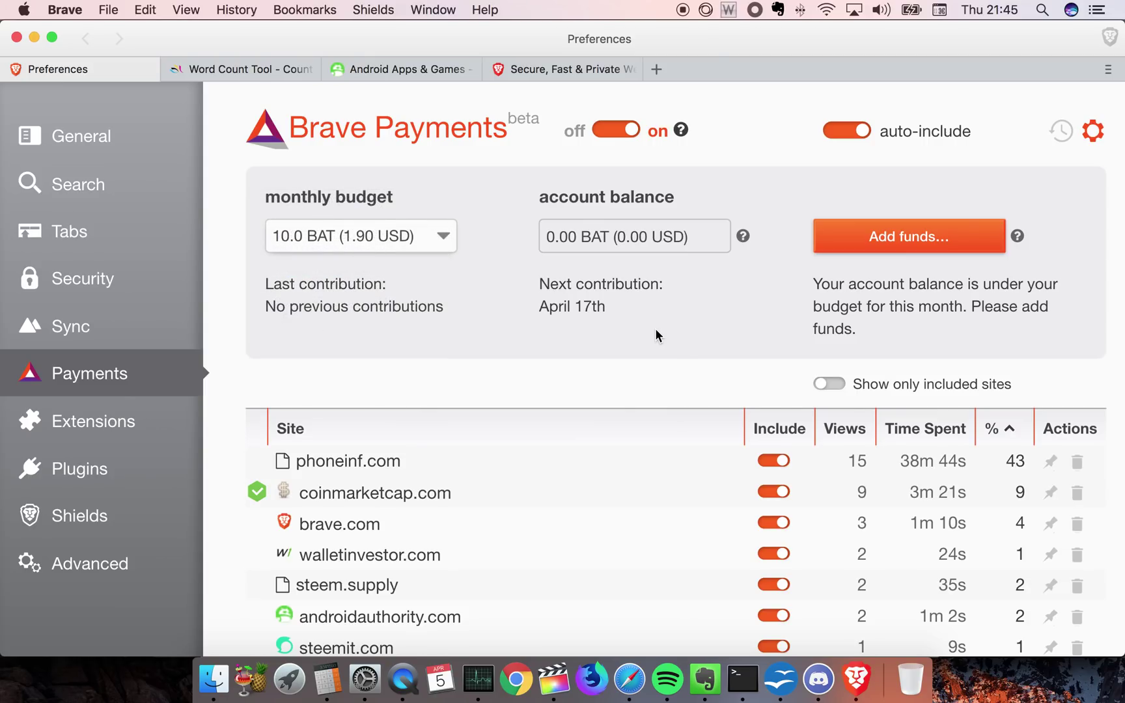
{"action": "scroll", "coordinate": [671, 509], "scroll_direction": "down", "scroll_amount": 3}
{"action": "scroll", "coordinate": [671, 509], "scroll_direction": "down", "scroll_amount": 2}
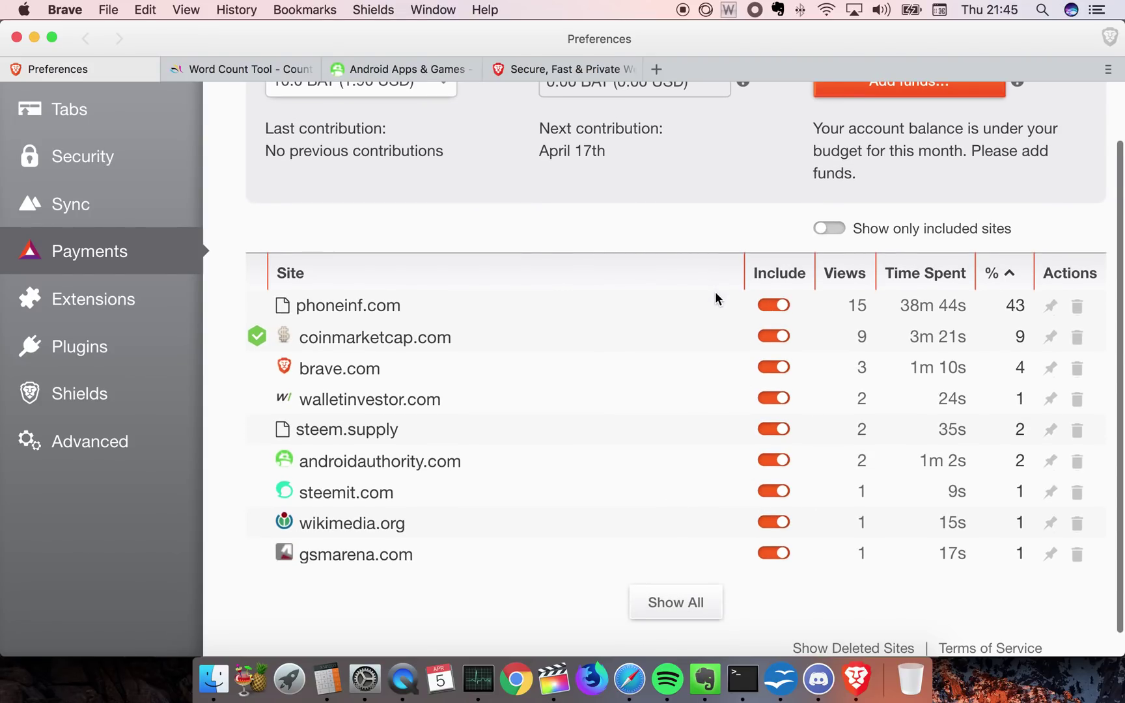
{"action": "scroll", "coordinate": [638, 296], "scroll_direction": "up", "scroll_amount": 5}
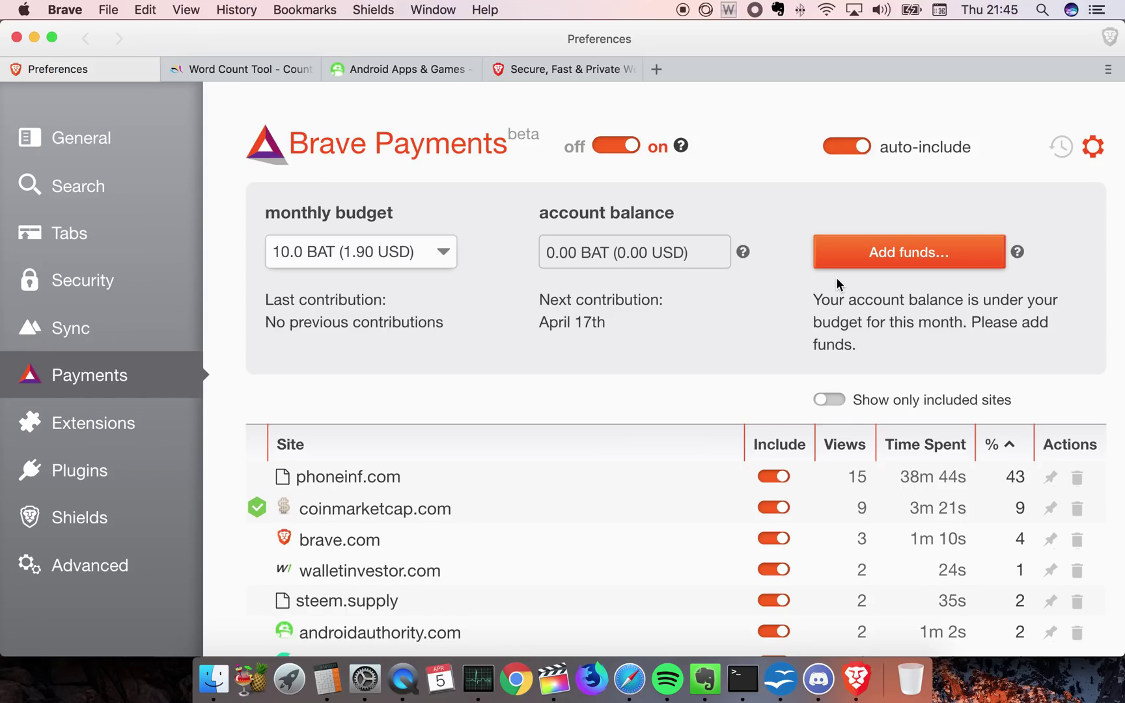
{"action": "left_click", "coordinate": [891, 263]}
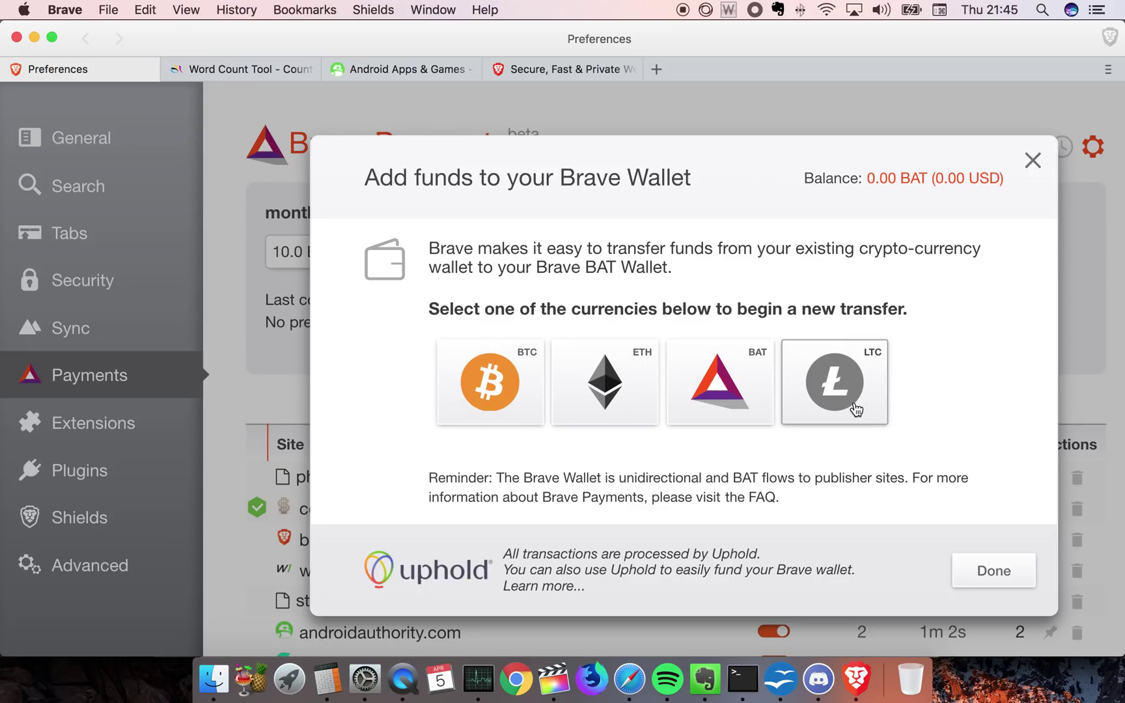
{"action": "left_click", "coordinate": [1033, 160]}
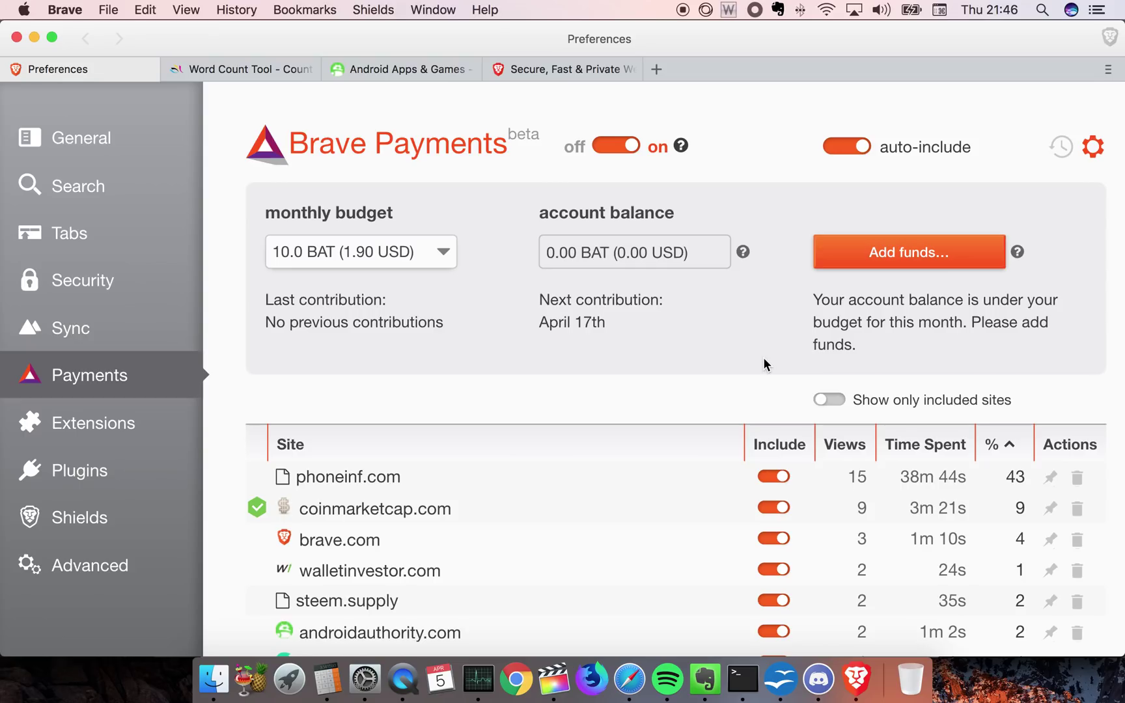
Keep the 10.0 BAT monthly budget, scan the Payments page, then view the Shields defaults.
{"action": "left_click", "coordinate": [420, 255]}
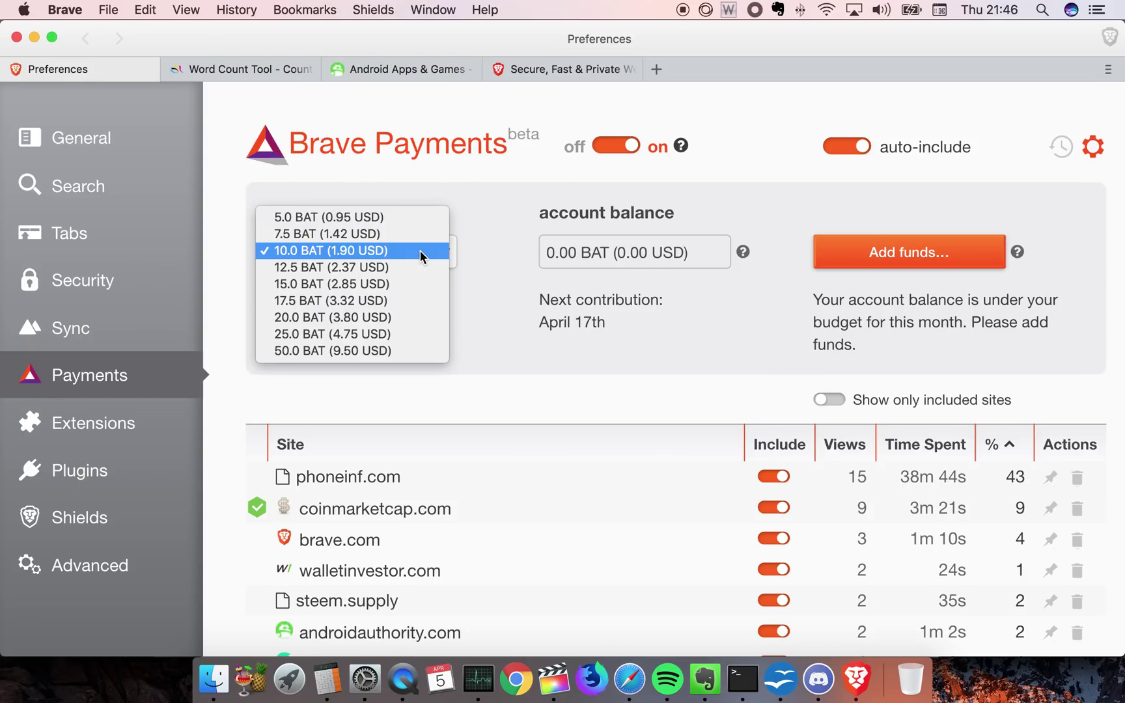
{"action": "left_click", "coordinate": [509, 323]}
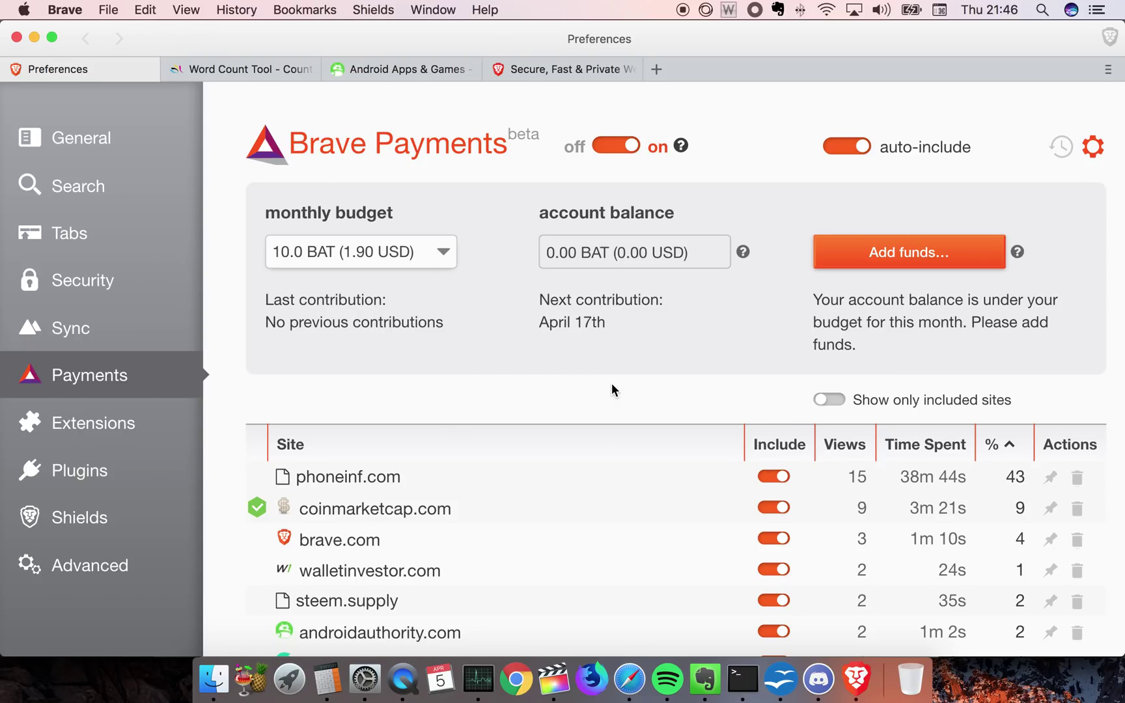
{"action": "scroll", "coordinate": [612, 383], "scroll_direction": "right", "scroll_amount": 3}
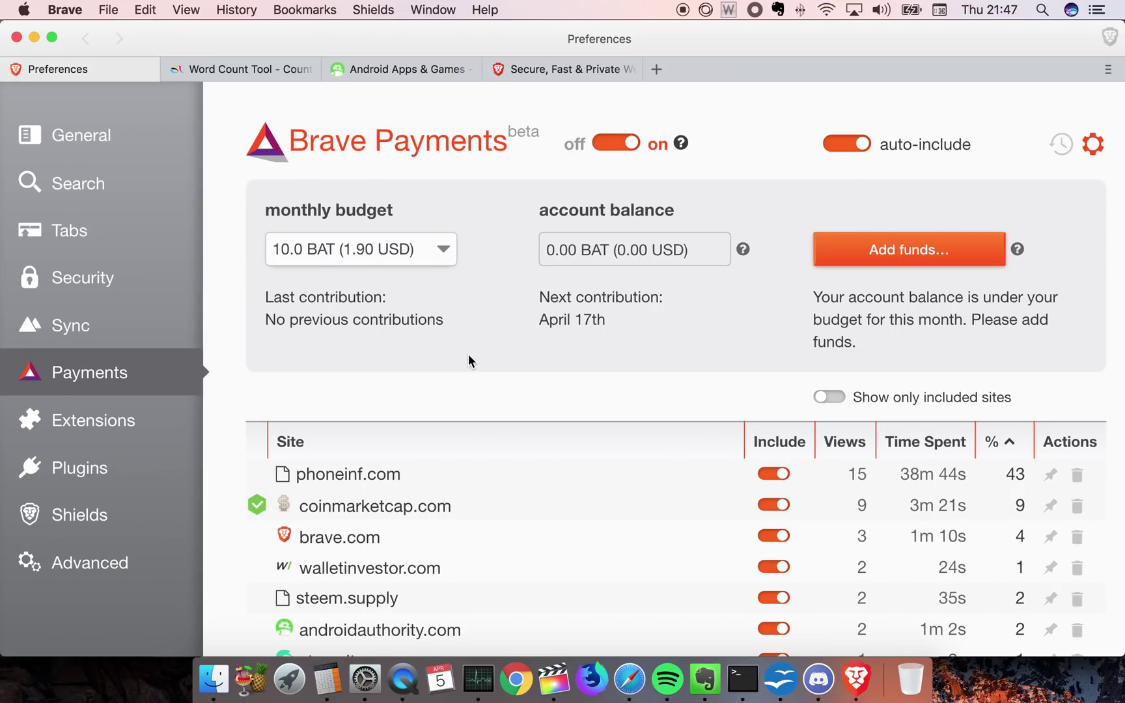
{"action": "scroll", "coordinate": [469, 355], "scroll_direction": "down", "scroll_amount": 3}
{"action": "scroll", "coordinate": [467, 359], "scroll_direction": "up", "scroll_amount": 3}
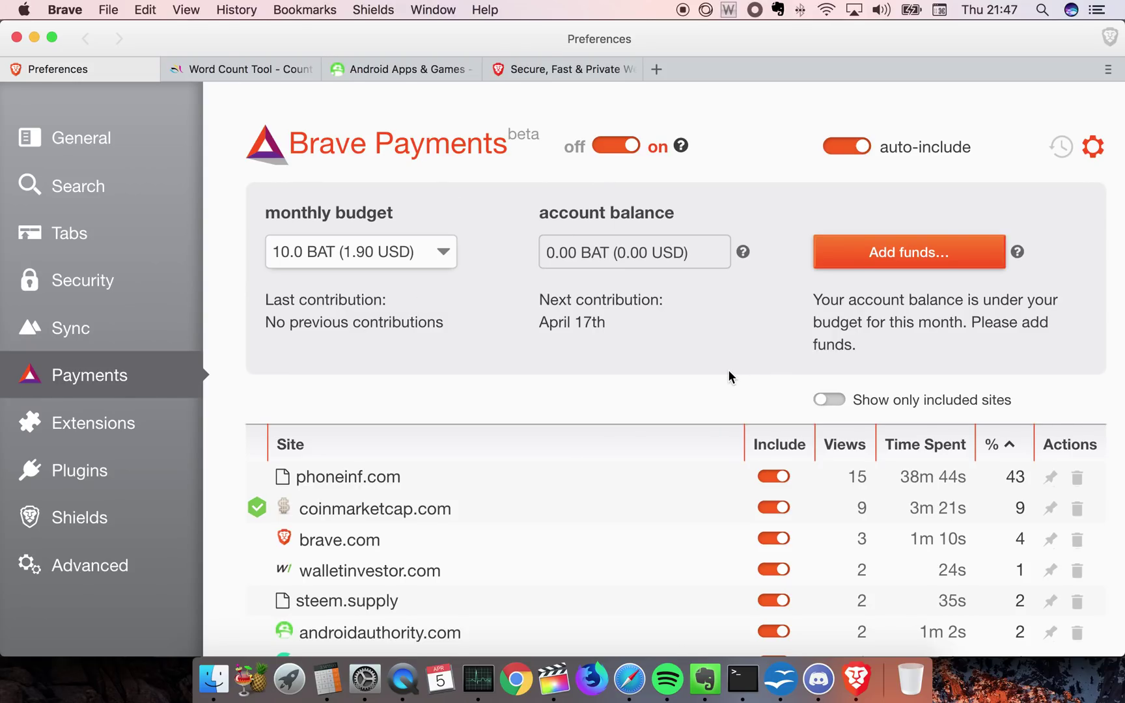
{"action": "scroll", "coordinate": [727, 376], "scroll_direction": "right", "scroll_amount": 3}
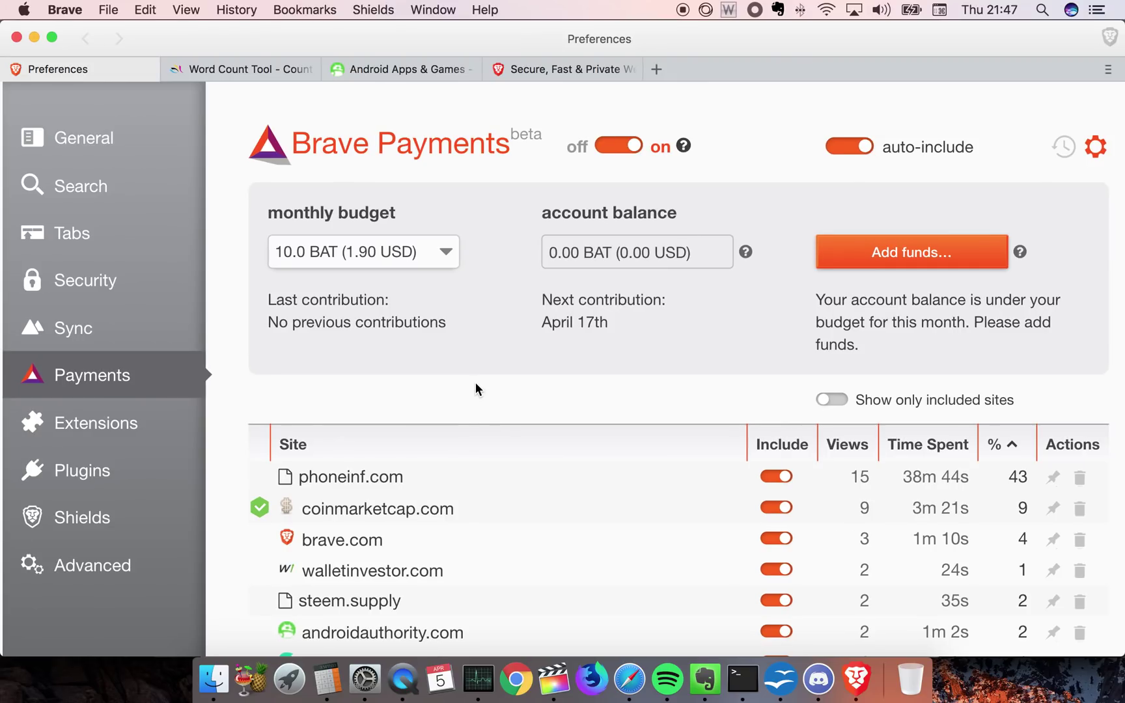
{"action": "left_click", "coordinate": [125, 519]}
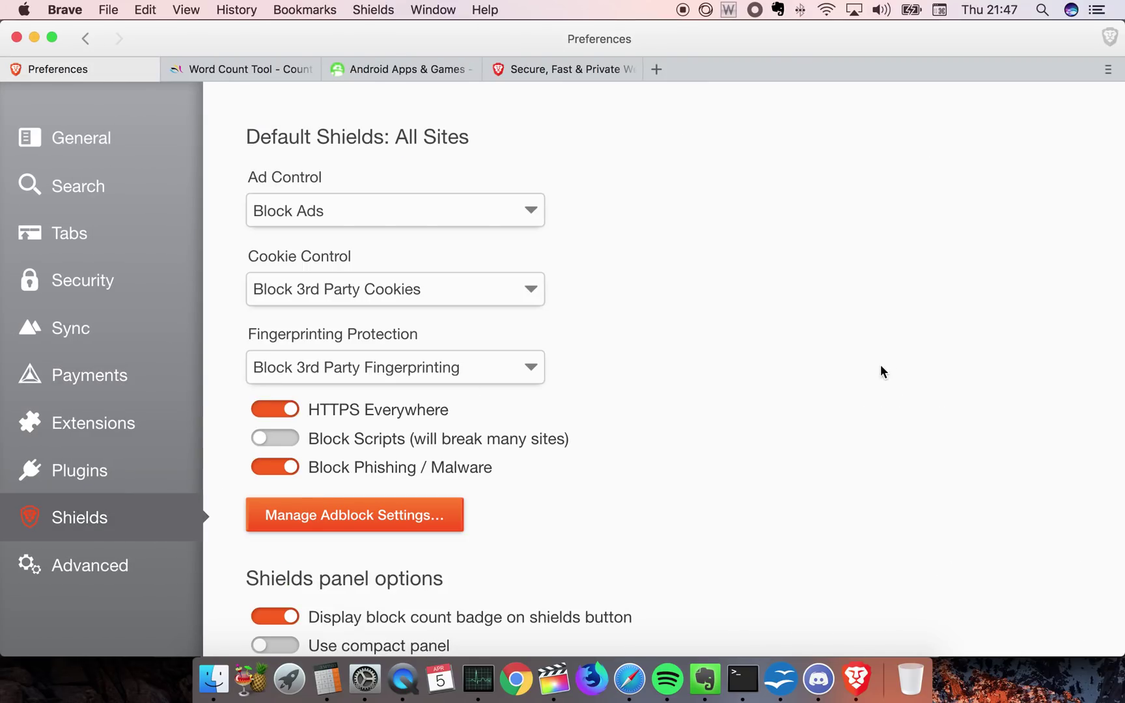
{"action": "scroll", "coordinate": [784, 410], "scroll_direction": "down", "scroll_amount": 3}
{"action": "scroll", "coordinate": [784, 414], "scroll_direction": "up", "scroll_amount": 4}
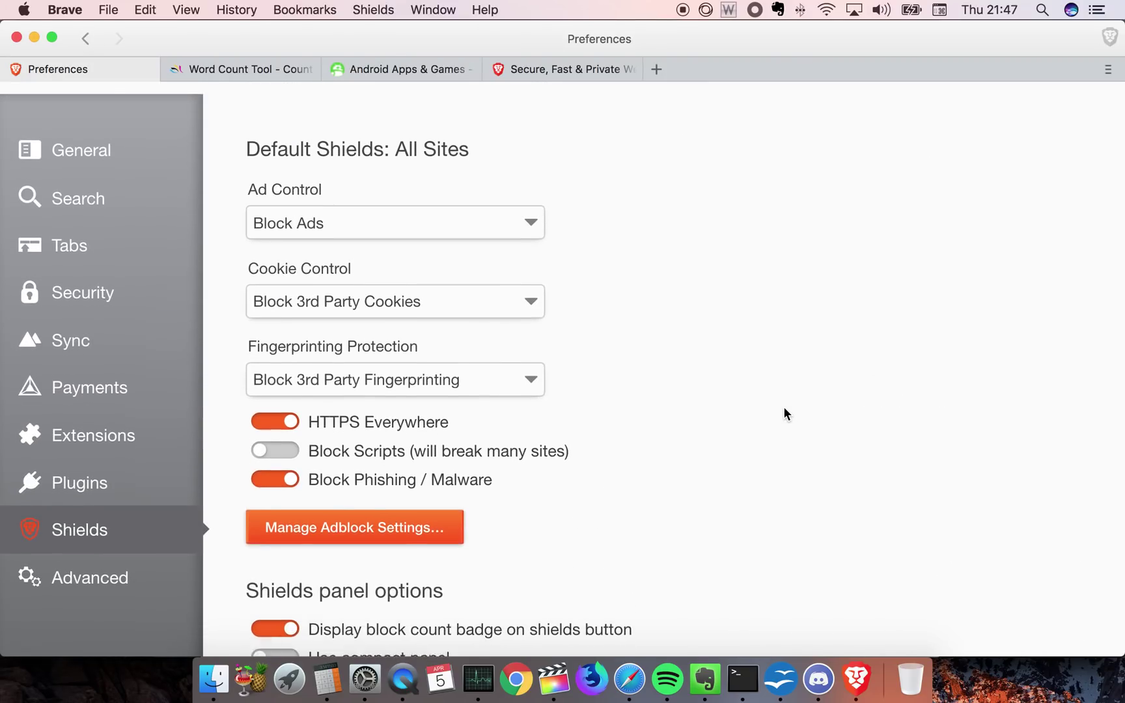
{"action": "left_click", "coordinate": [364, 202]}
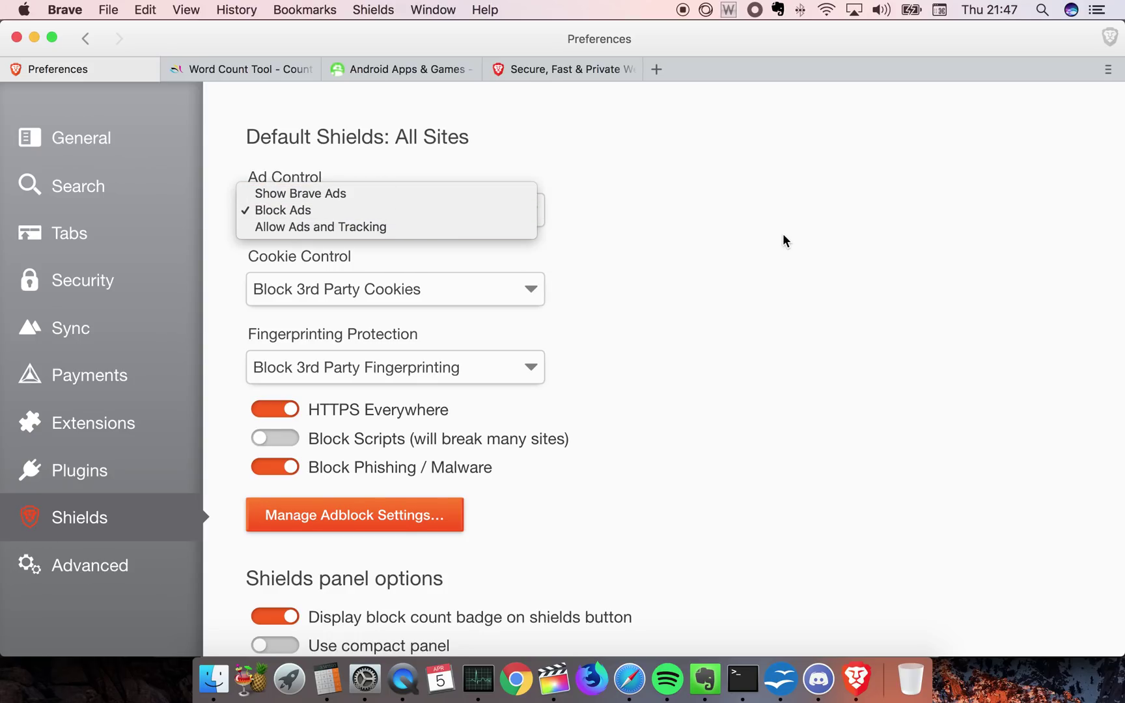
{"action": "left_click", "coordinate": [735, 287]}
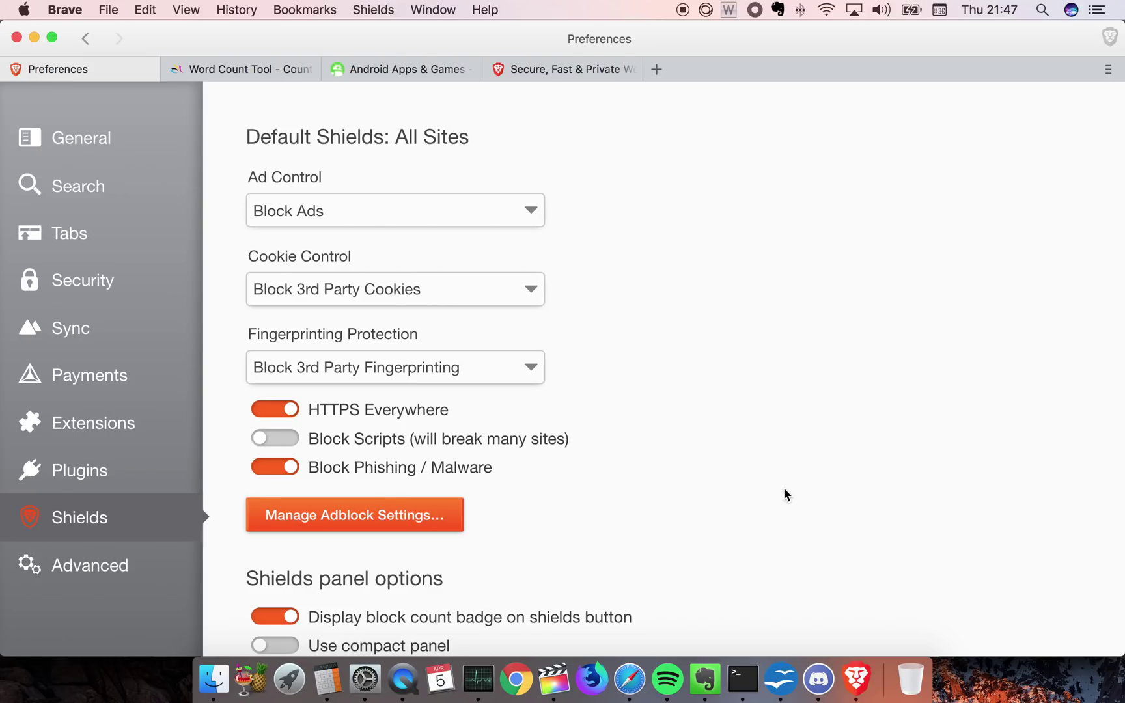
{"action": "left_click", "coordinate": [457, 368]}
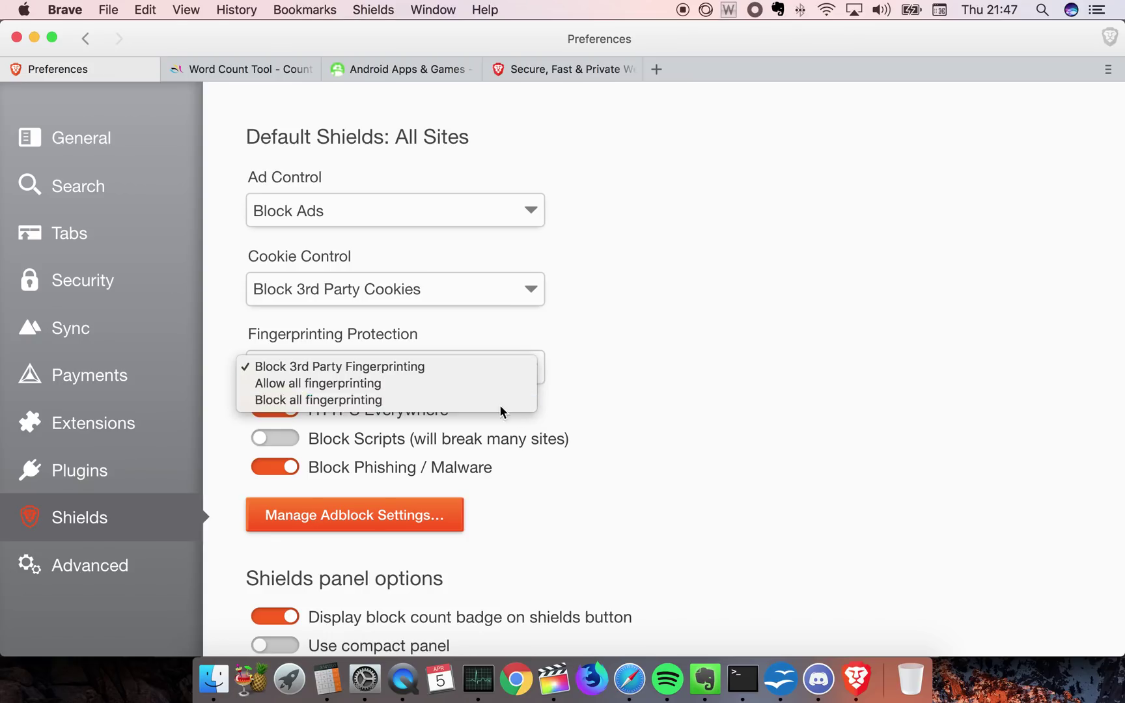
{"action": "left_click", "coordinate": [677, 334]}
{"action": "scroll", "coordinate": [850, 393], "scroll_direction": "down", "scroll_amount": 4}
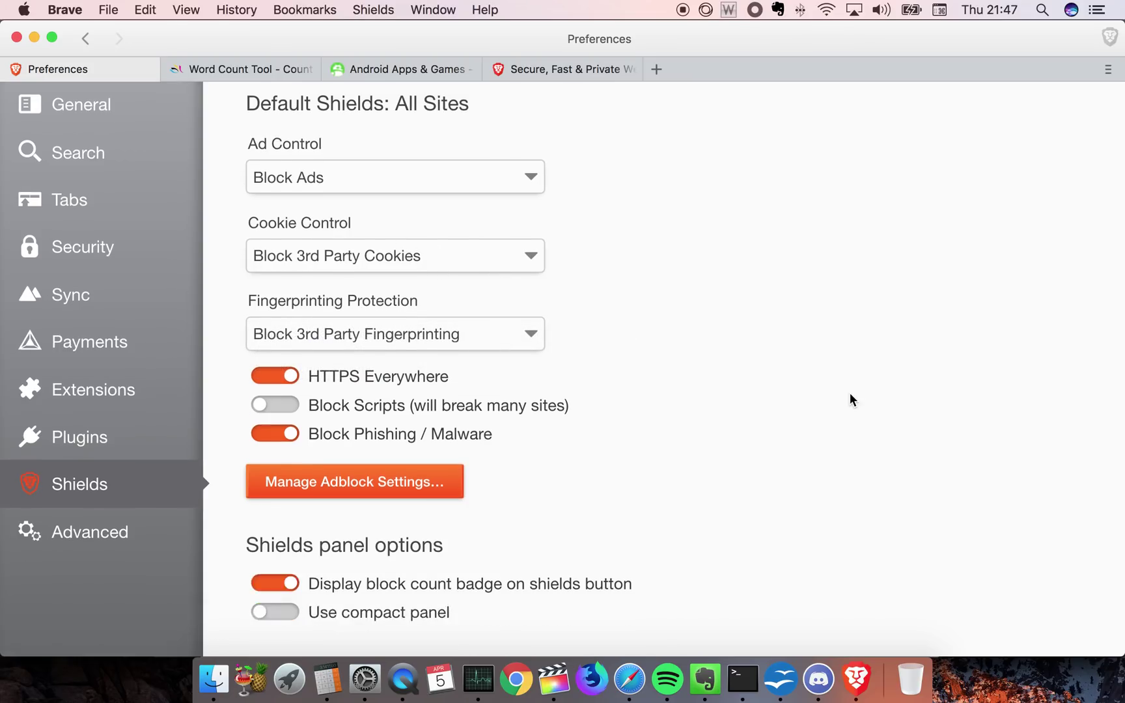
{"action": "scroll", "coordinate": [849, 399], "scroll_direction": "up", "scroll_amount": 4}
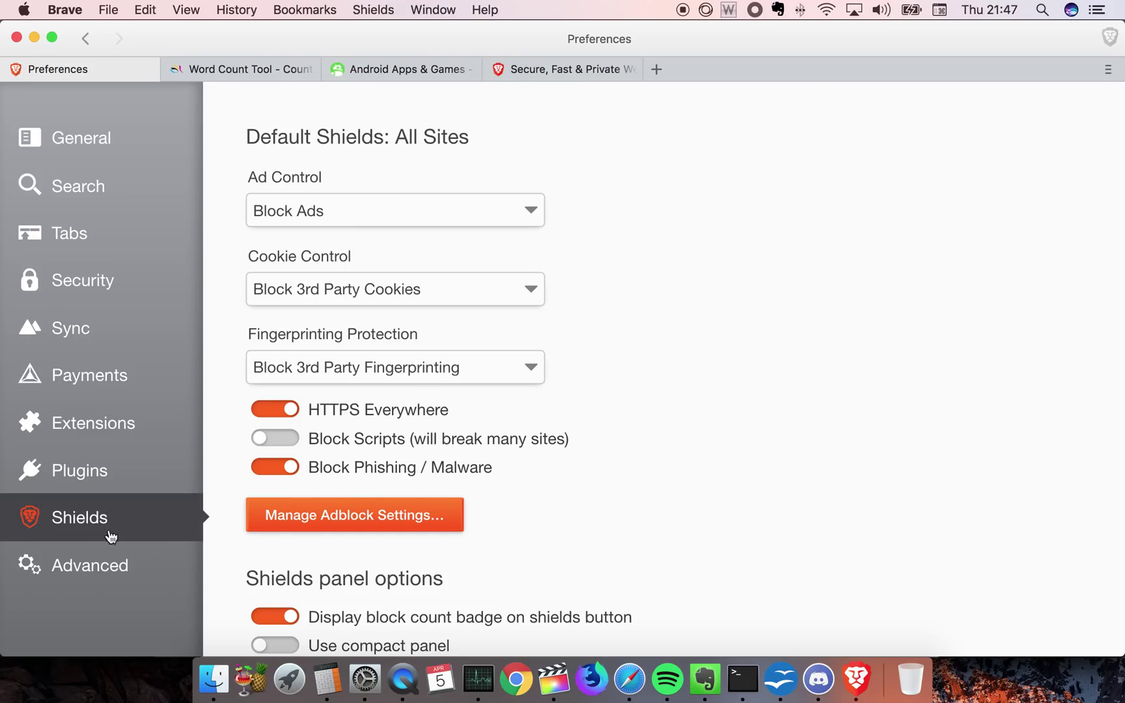
Look over the Advanced preferences.
{"action": "left_click", "coordinate": [59, 573]}
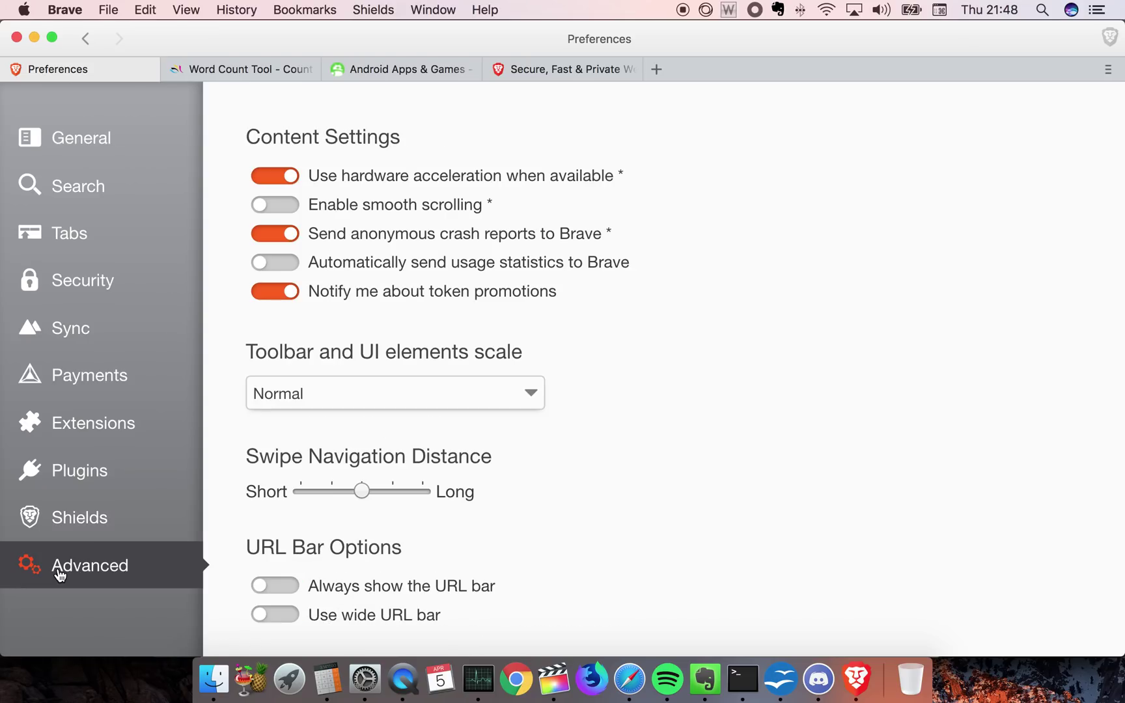
{"action": "scroll", "coordinate": [709, 504], "scroll_direction": "down", "scroll_amount": 5}
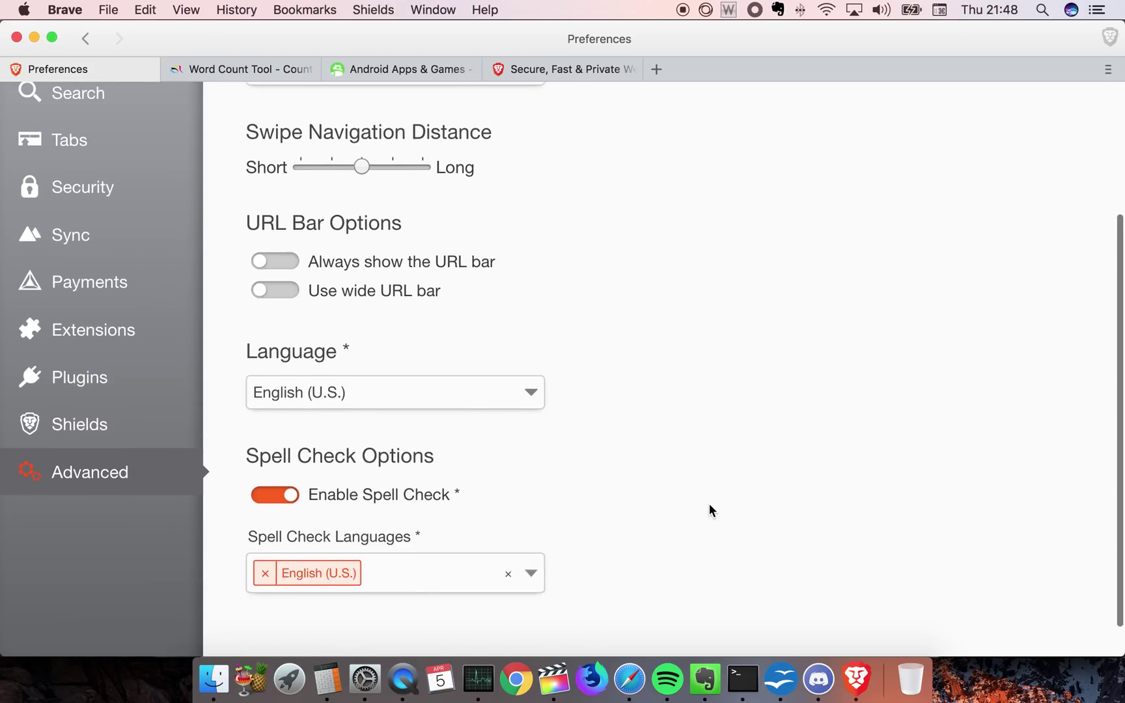
{"action": "scroll", "coordinate": [709, 504], "scroll_direction": "up", "scroll_amount": 5}
{"action": "scroll", "coordinate": [709, 504], "scroll_direction": "down", "scroll_amount": 5}
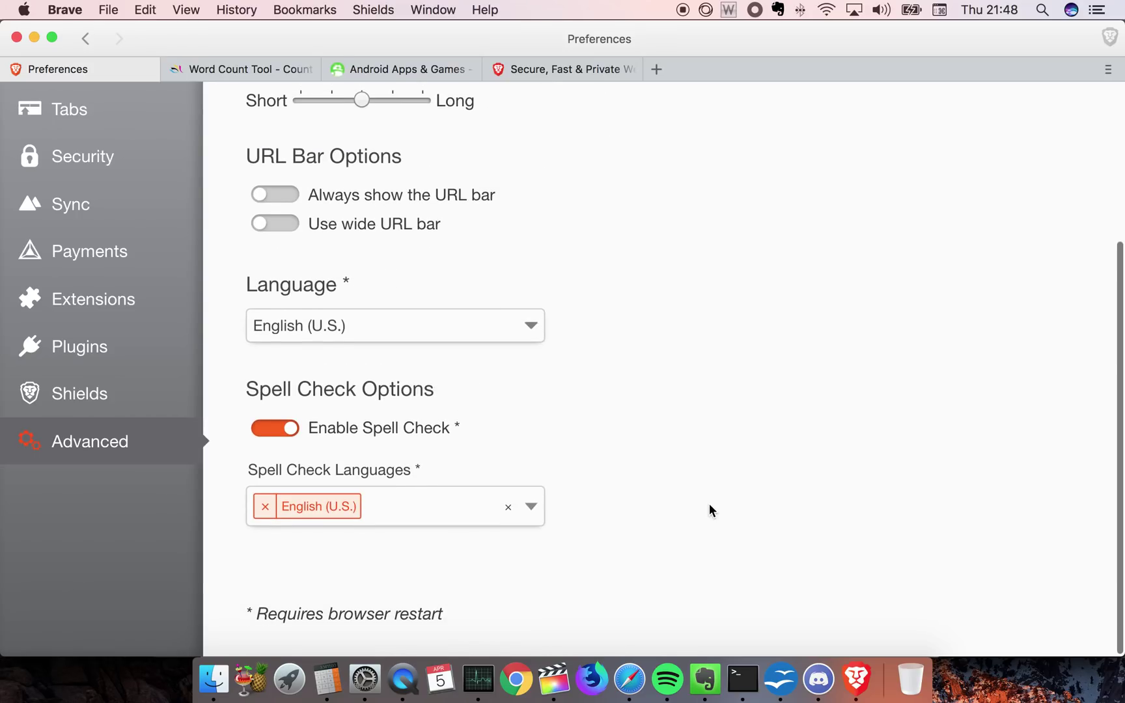
Review the Adobe Flash and Google Widevine plugin settings, then bring up the Extensions list.
{"action": "left_click", "coordinate": [113, 346]}
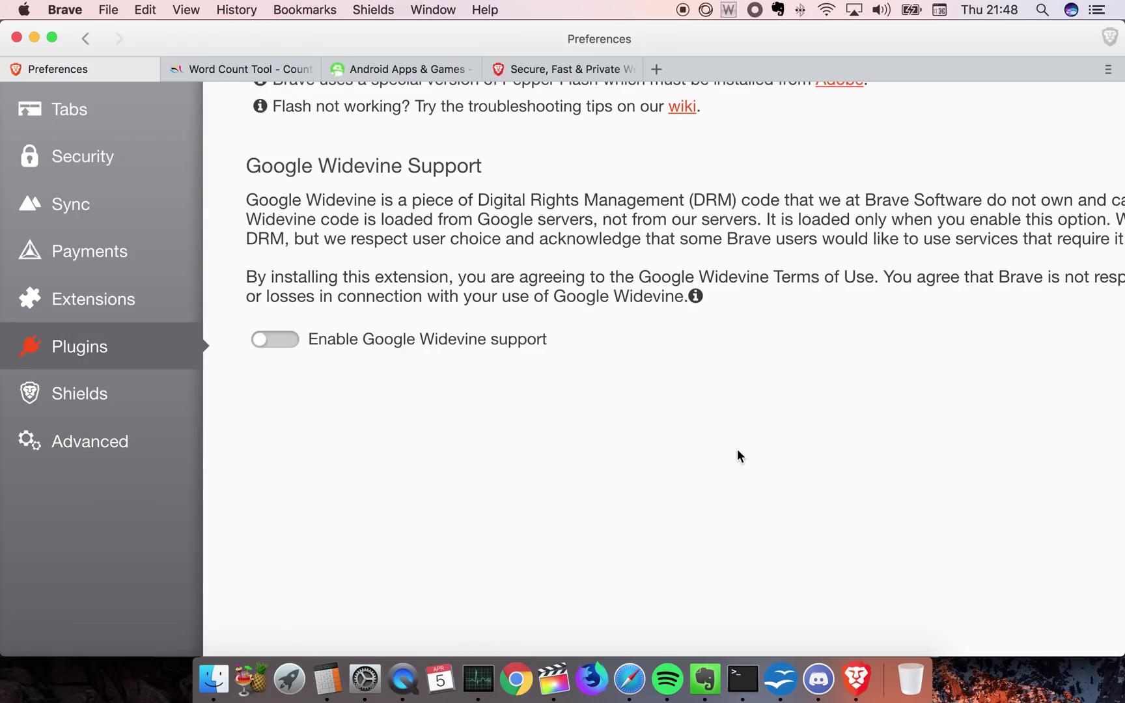
{"action": "scroll", "coordinate": [741, 452], "scroll_direction": "up", "scroll_amount": 4}
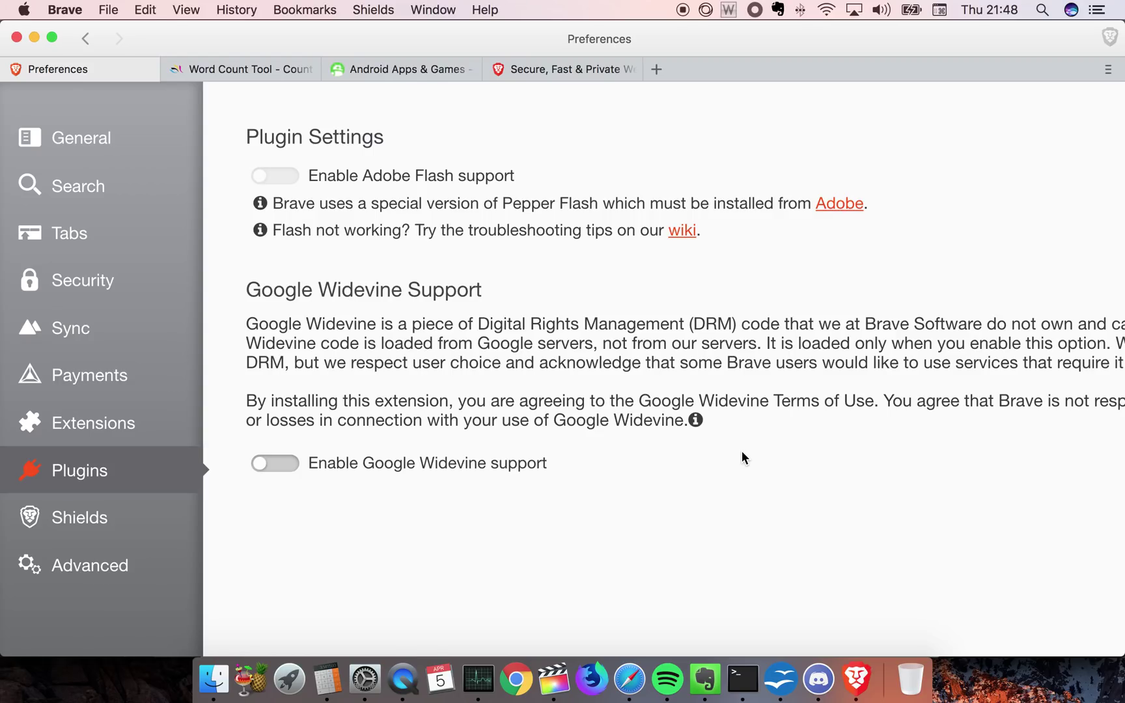
{"action": "left_click", "coordinate": [108, 423]}
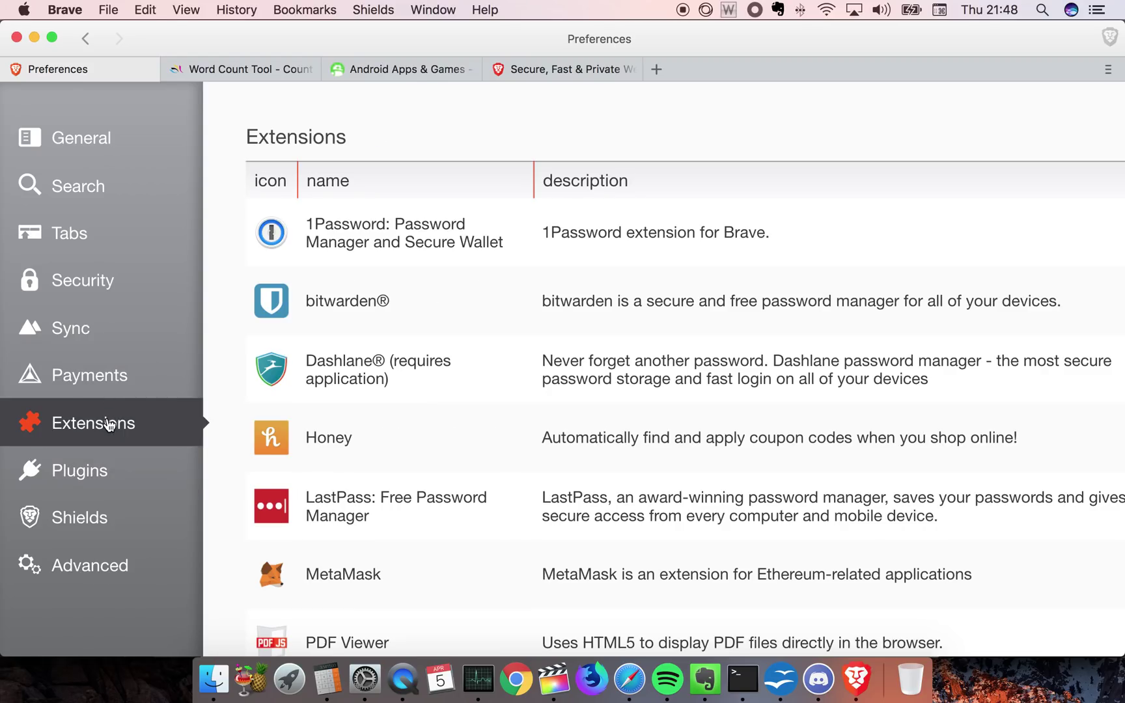
Browse the extensions list, view Tab Settings, then return to the Payments section.
{"action": "scroll", "coordinate": [466, 470], "scroll_direction": "down", "scroll_amount": 5}
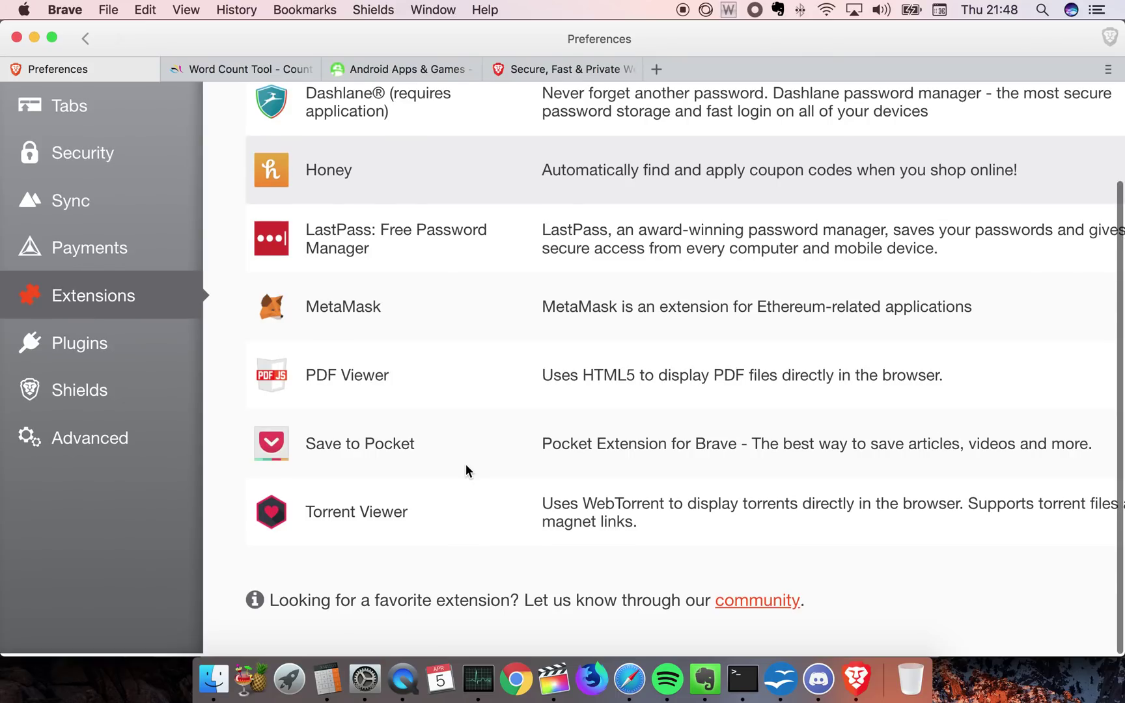
{"action": "scroll", "coordinate": [466, 469], "scroll_direction": "up", "scroll_amount": 5}
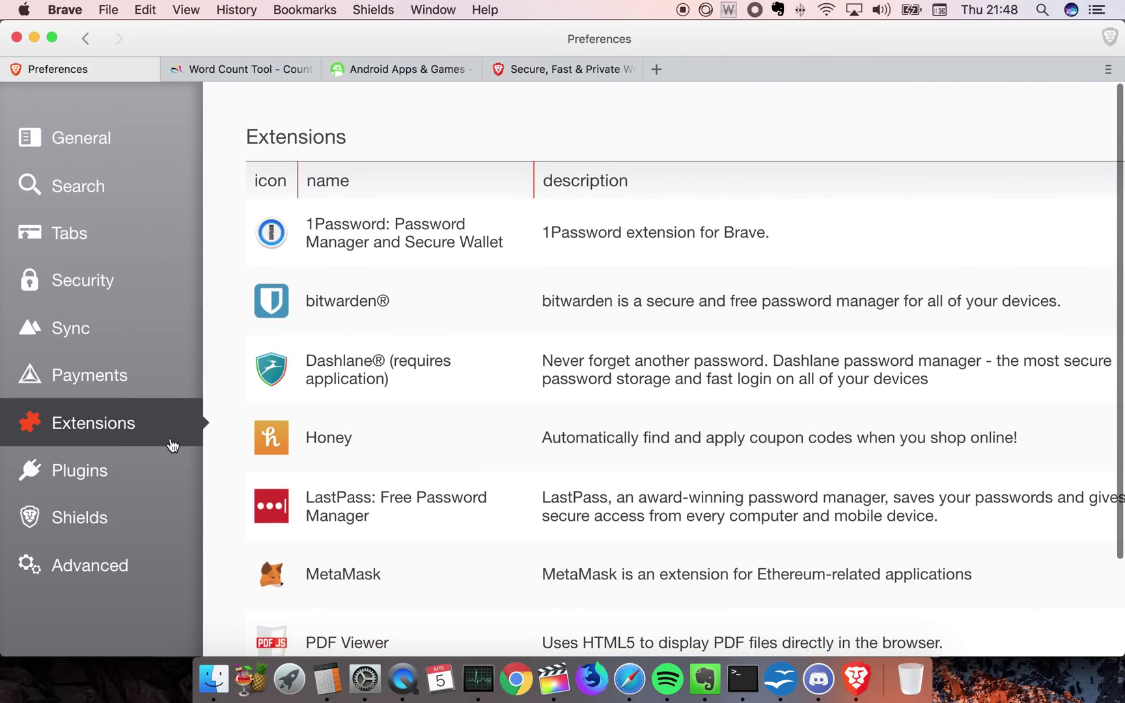
{"action": "scroll", "coordinate": [457, 553], "scroll_direction": "down", "scroll_amount": 5}
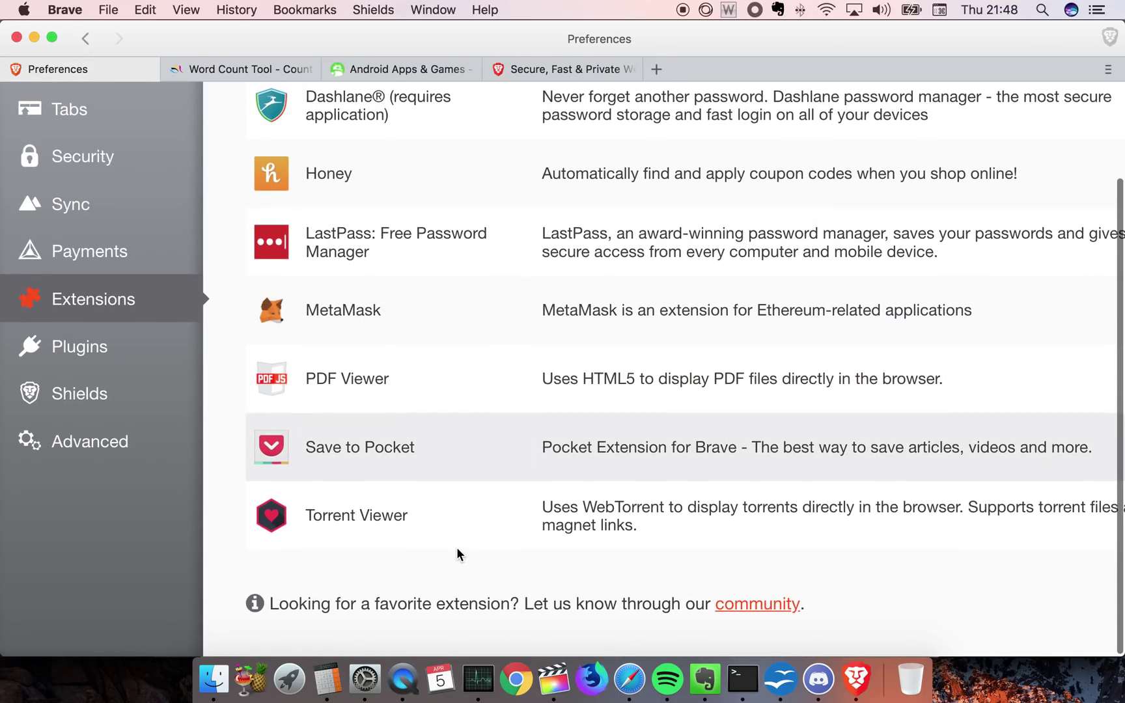
{"action": "scroll", "coordinate": [456, 554], "scroll_direction": "up", "scroll_amount": 5}
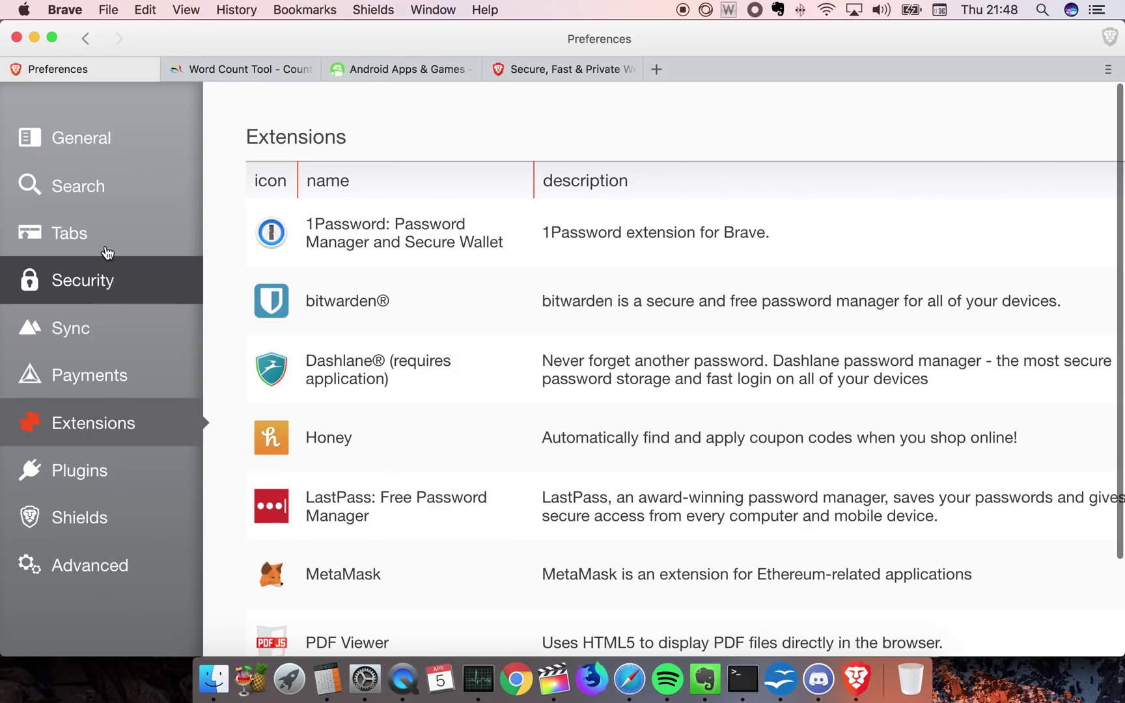
{"action": "left_click", "coordinate": [107, 242]}
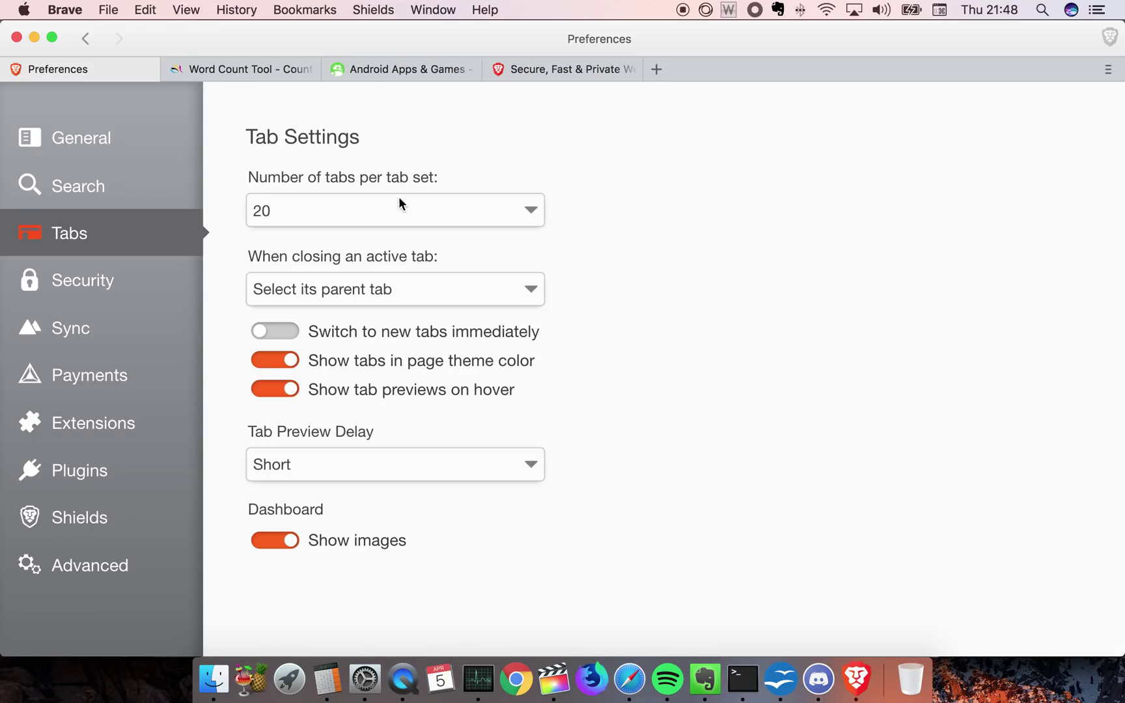
{"action": "left_click", "coordinate": [105, 371]}
Scroll through the 10.0 BAT budget and included-sites table, then switch to the brave.com tab.
{"action": "scroll", "coordinate": [749, 339], "scroll_direction": "down", "scroll_amount": 5}
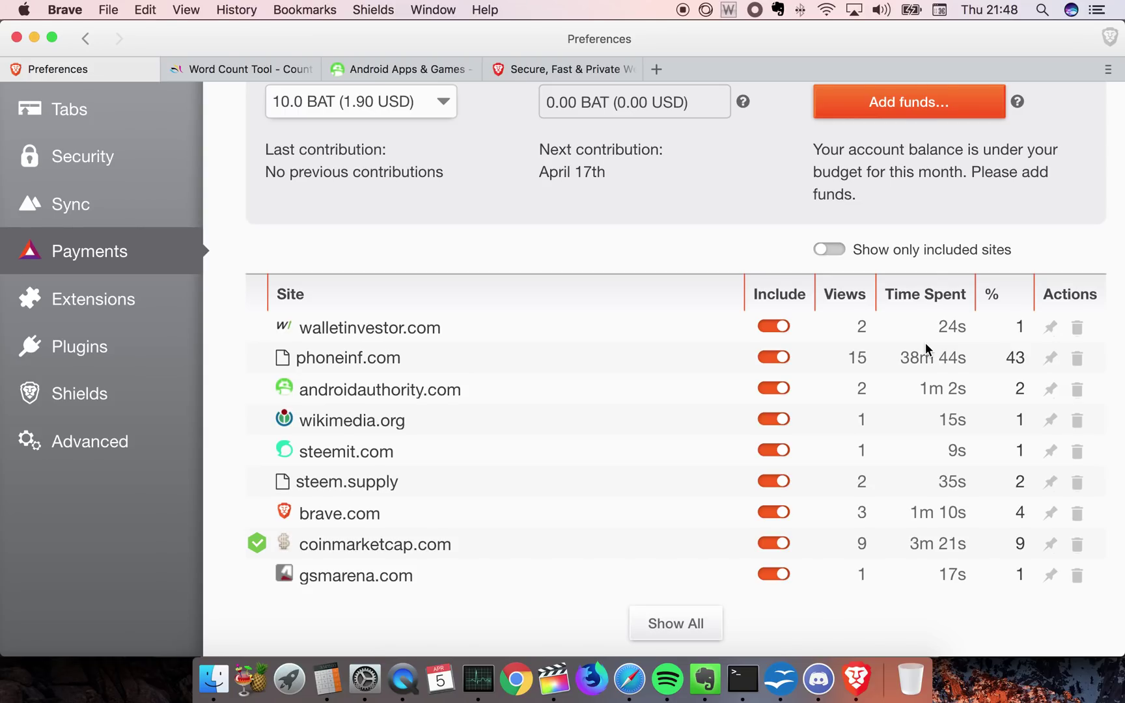
{"action": "scroll", "coordinate": [610, 194], "scroll_direction": "up", "scroll_amount": 5}
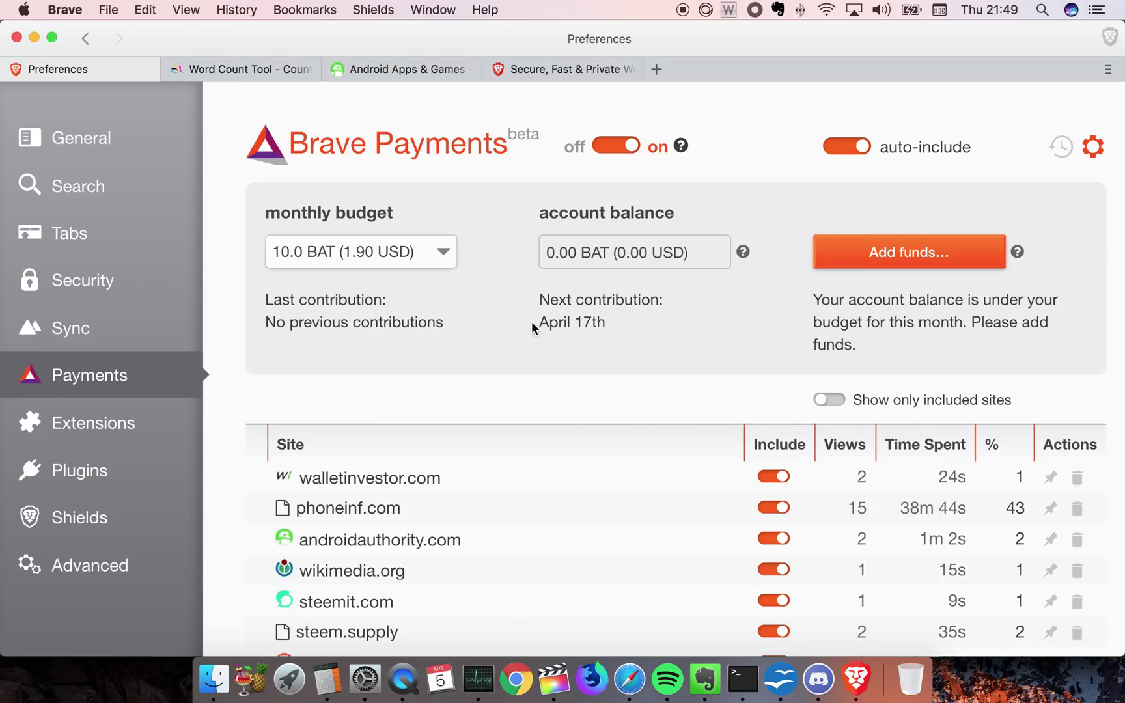
{"action": "scroll", "coordinate": [532, 327], "scroll_direction": "down", "scroll_amount": 5}
{"action": "scroll", "coordinate": [532, 327], "scroll_direction": "up", "scroll_amount": 5}
{"action": "left_click", "coordinate": [577, 74]}
Scroll through brave.com's feature claims on saving money and blocking ads and trackers.
{"action": "scroll", "coordinate": [312, 250], "scroll_direction": "down", "scroll_amount": 8}
{"action": "scroll", "coordinate": [307, 251], "scroll_direction": "up", "scroll_amount": 8}
{"action": "scroll", "coordinate": [308, 251], "scroll_direction": "down", "scroll_amount": 2}
{"action": "scroll", "coordinate": [308, 251], "scroll_direction": "down", "scroll_amount": 10}
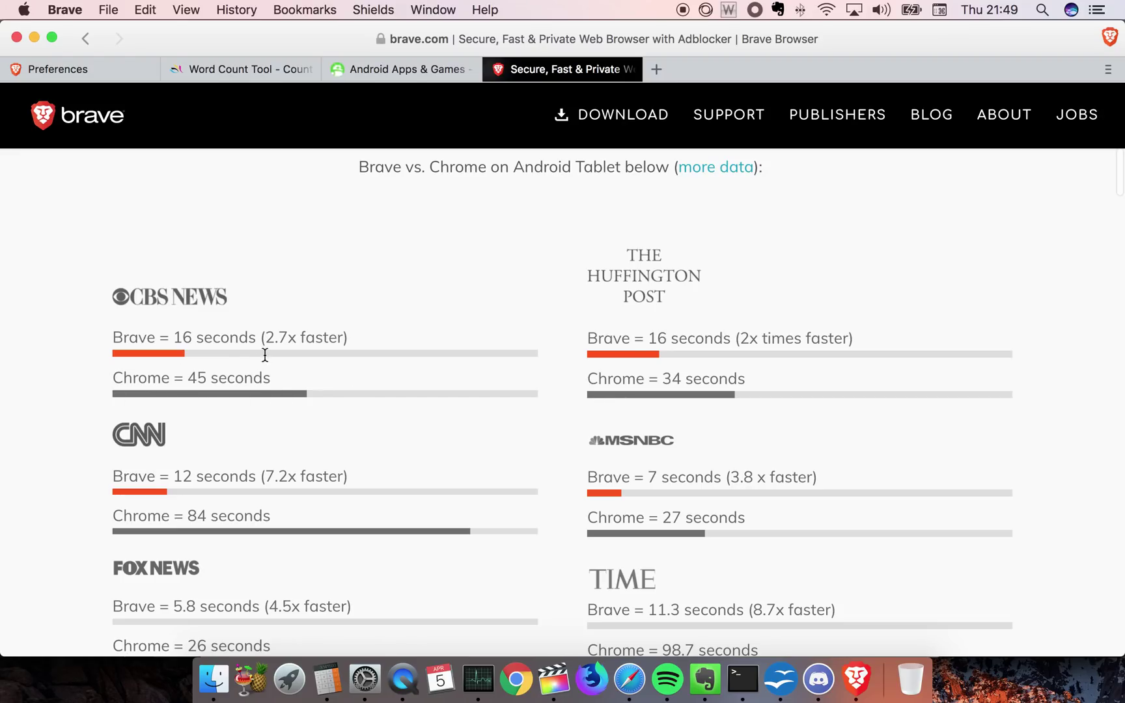
{"action": "scroll", "coordinate": [512, 410], "scroll_direction": "down", "scroll_amount": 15}
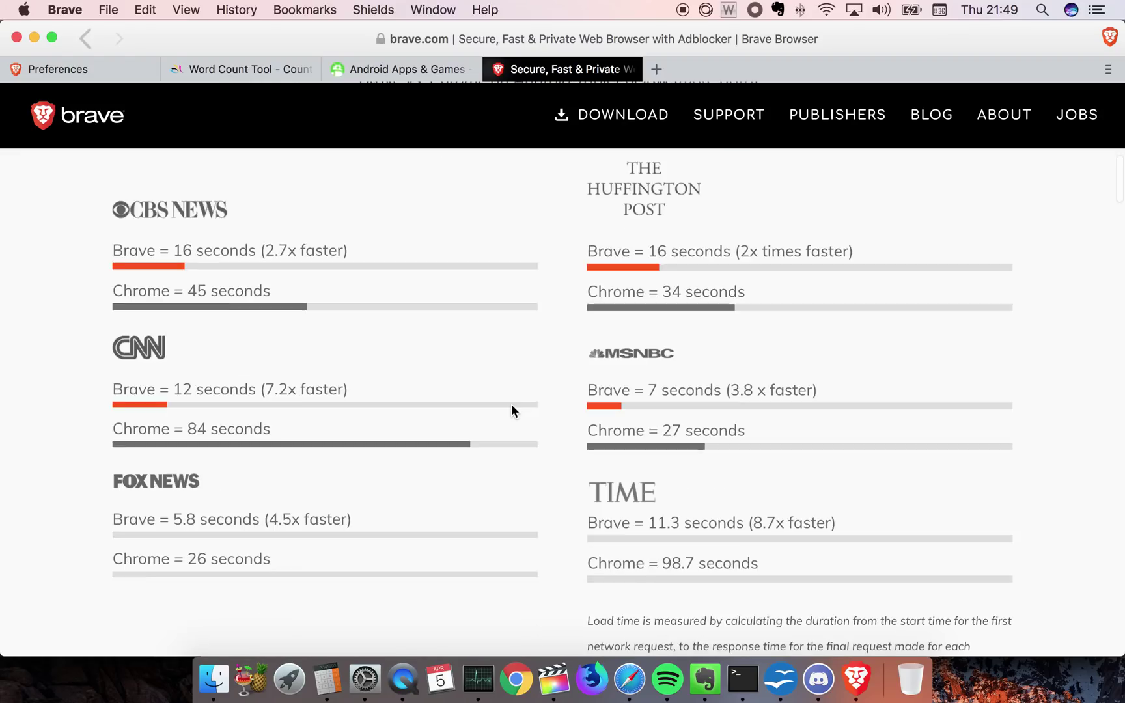
{"action": "scroll", "coordinate": [512, 406], "scroll_direction": "down", "scroll_amount": 3}
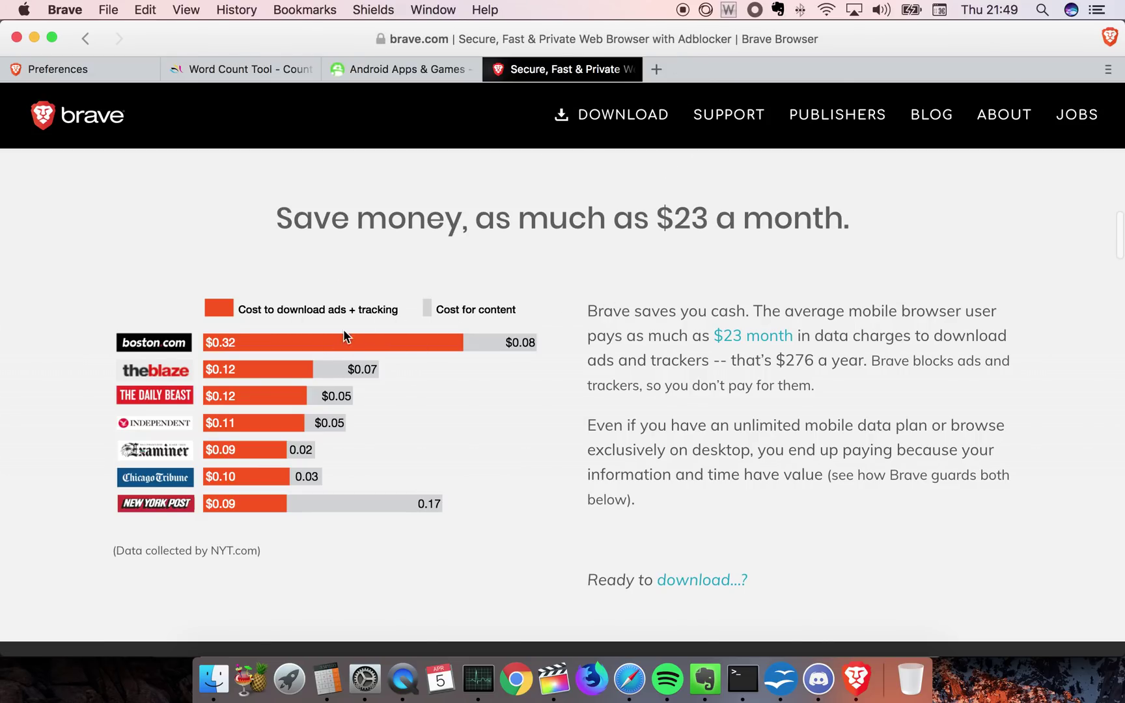
{"action": "scroll", "coordinate": [690, 462], "scroll_direction": "down", "scroll_amount": 10}
{"action": "scroll", "coordinate": [692, 464], "scroll_direction": "down", "scroll_amount": 15}
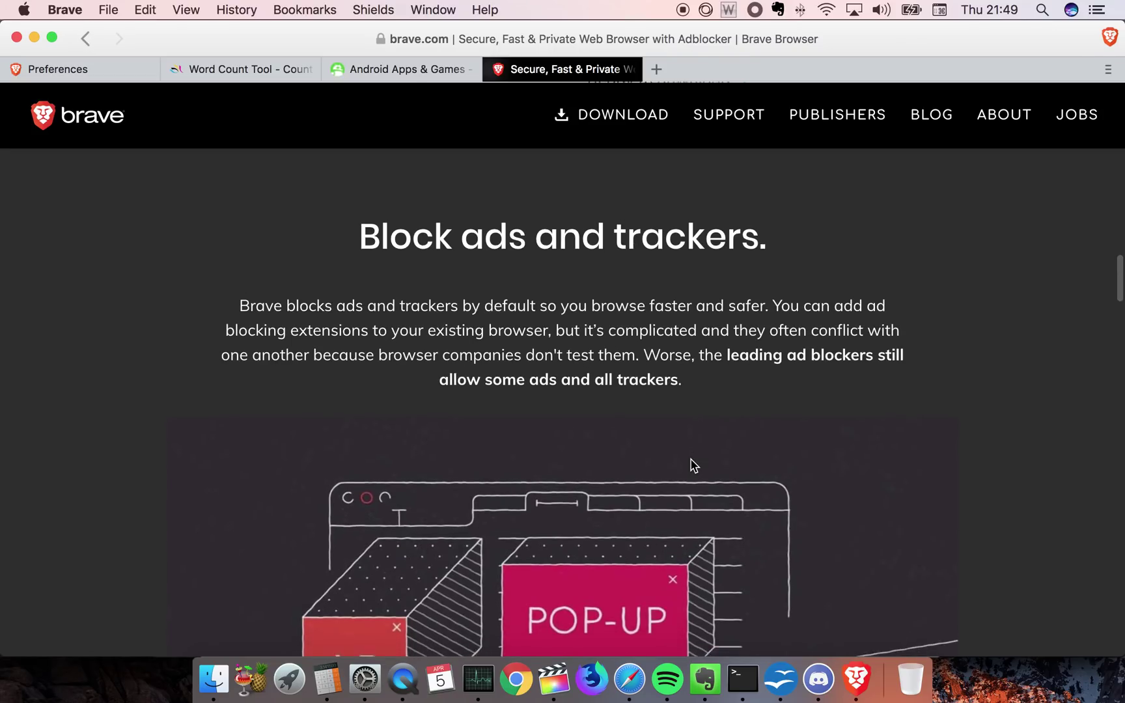
{"action": "scroll", "coordinate": [692, 459], "scroll_direction": "down", "scroll_amount": 8}
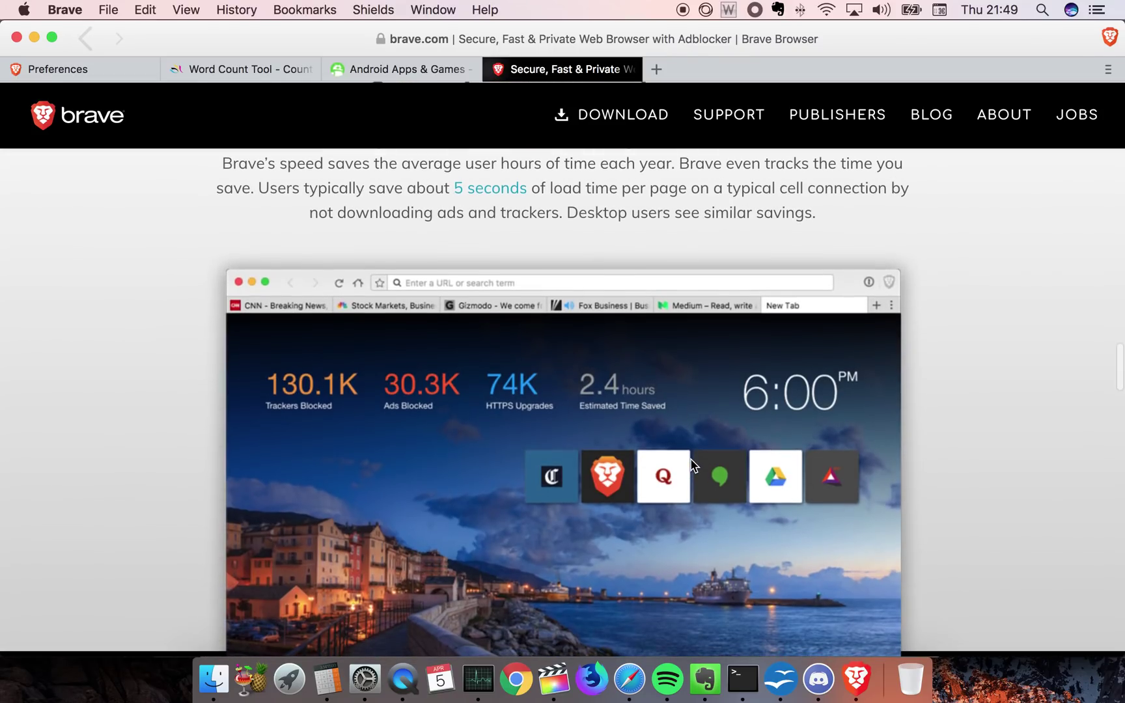
{"action": "scroll", "coordinate": [693, 462], "scroll_direction": "up", "scroll_amount": 3}
{"action": "scroll", "coordinate": [694, 467], "scroll_direction": "down", "scroll_amount": 1}
{"action": "scroll", "coordinate": [694, 466], "scroll_direction": "down", "scroll_amount": 10}
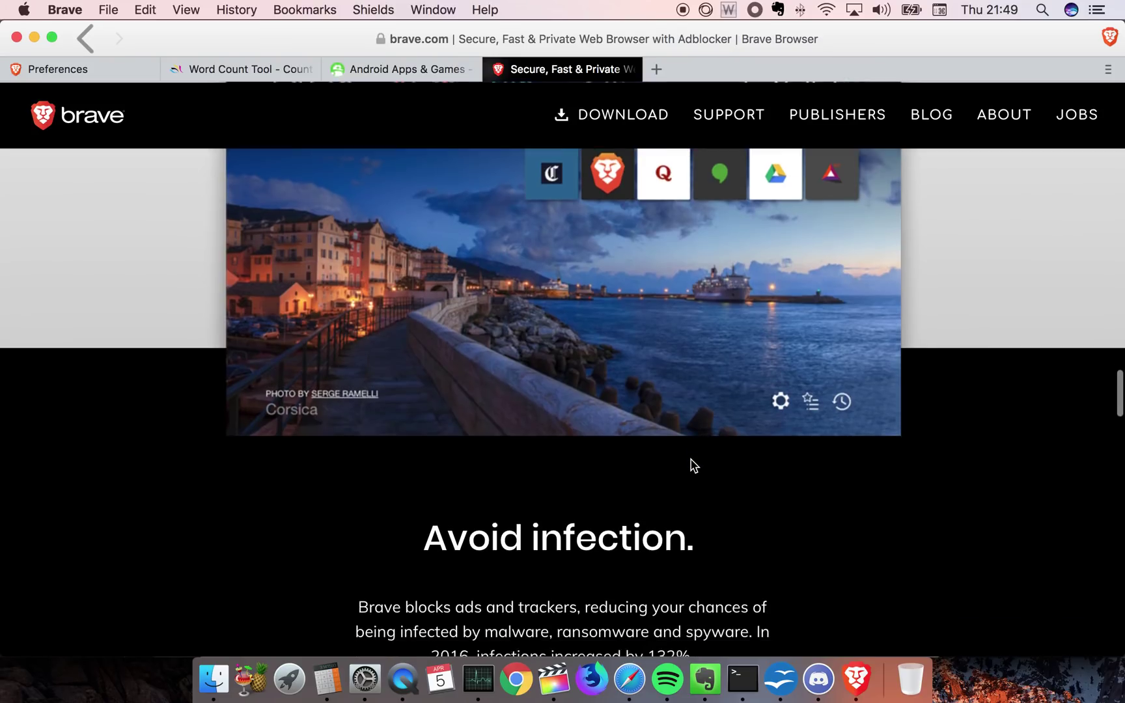
{"action": "scroll", "coordinate": [694, 466], "scroll_direction": "down", "scroll_amount": 5}
{"action": "scroll", "coordinate": [691, 462], "scroll_direction": "up", "scroll_amount": 20}
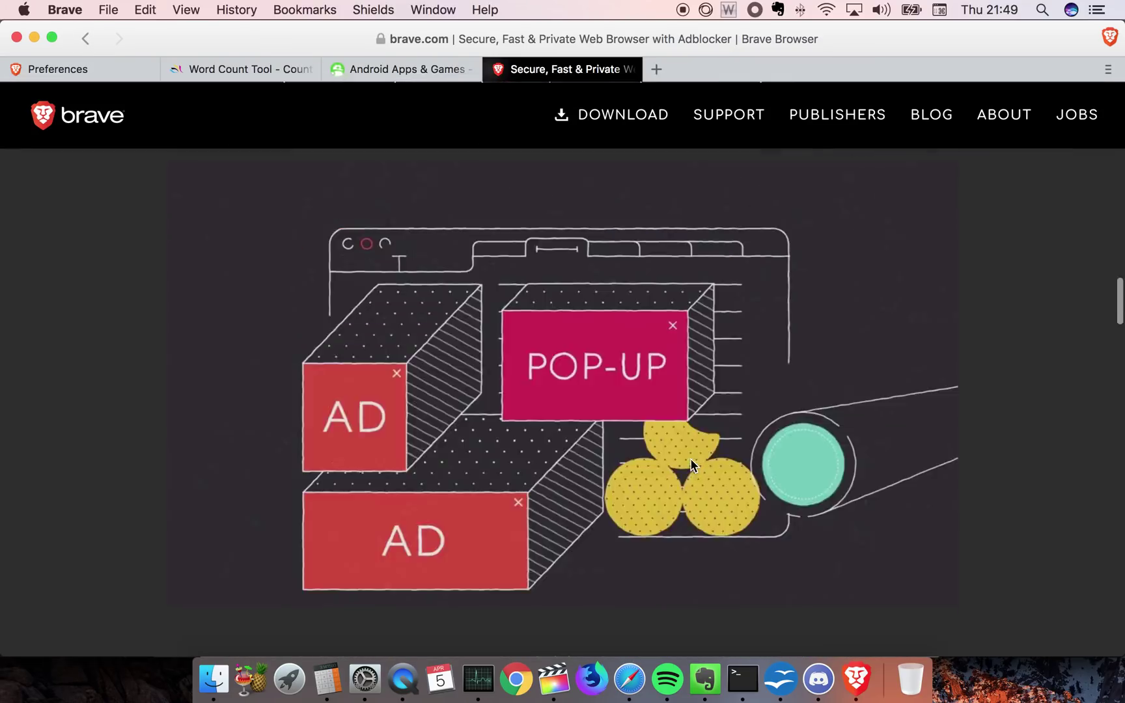